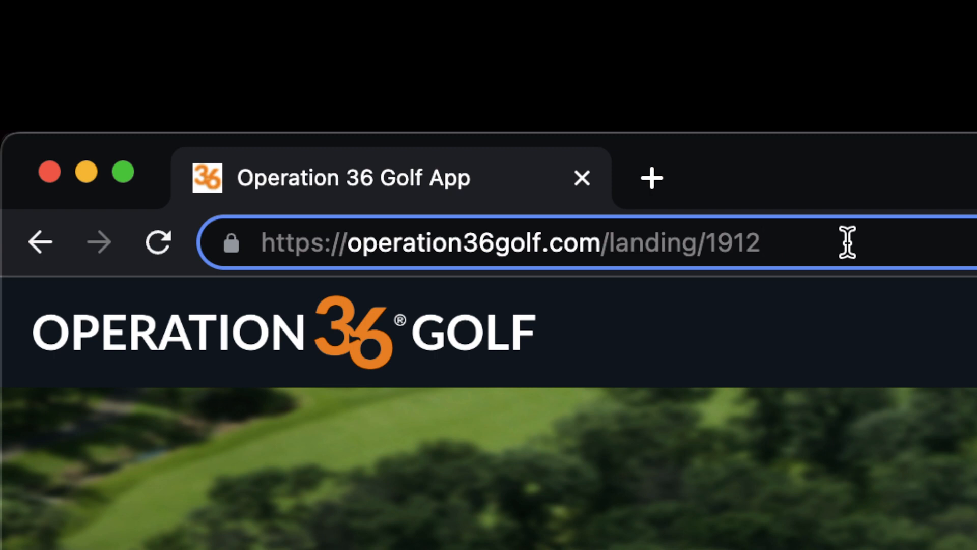
- Copy the club's public landing page address from the address bar
{"action": "left_click_drag", "start_coordinate": [846, 242], "coordinate": [262, 240]}
{"action": "right_click", "coordinate": [346, 239]}
{"action": "left_click", "coordinate": [431, 487]}
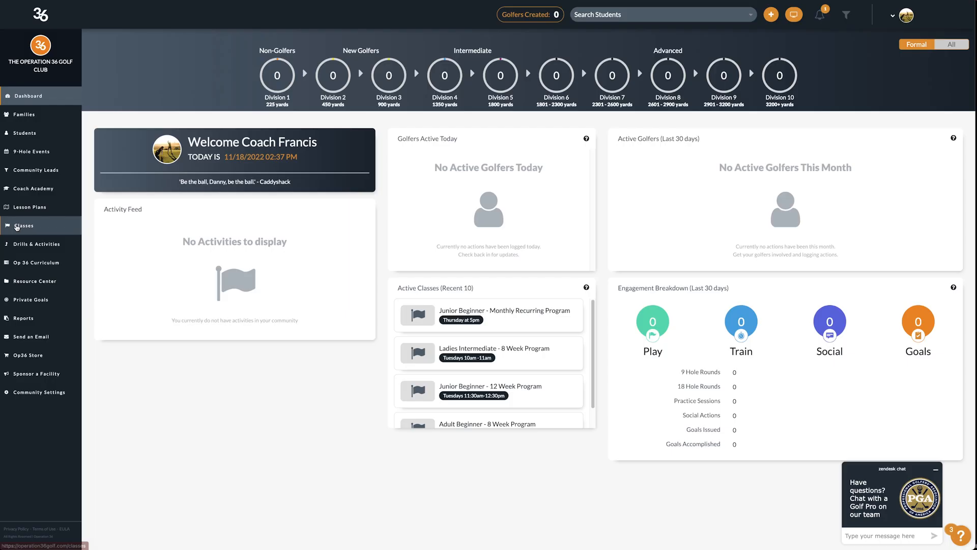
- From Classes, view the community landing page and search its facility map for 'Raleigh, NC'
{"action": "left_click", "coordinate": [17, 227]}
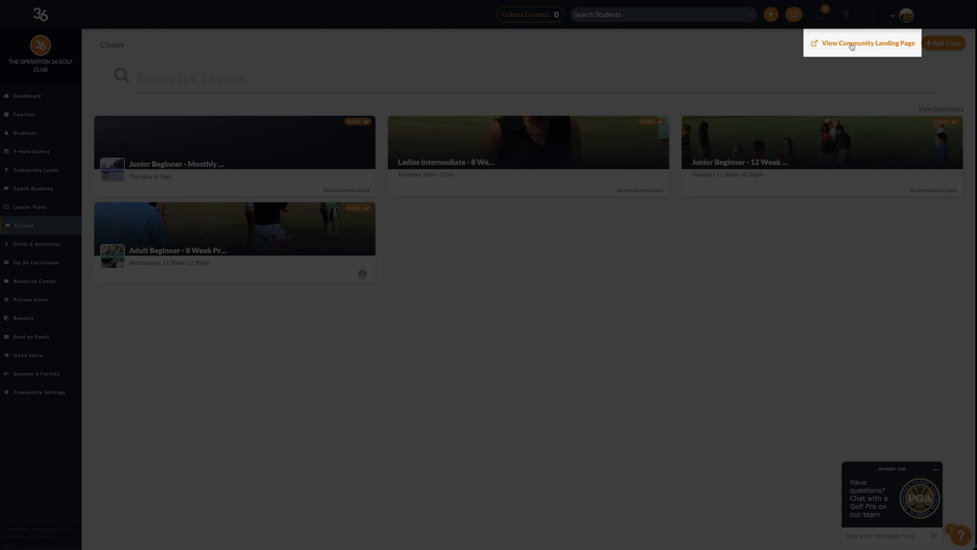
{"action": "left_click", "coordinate": [851, 45]}
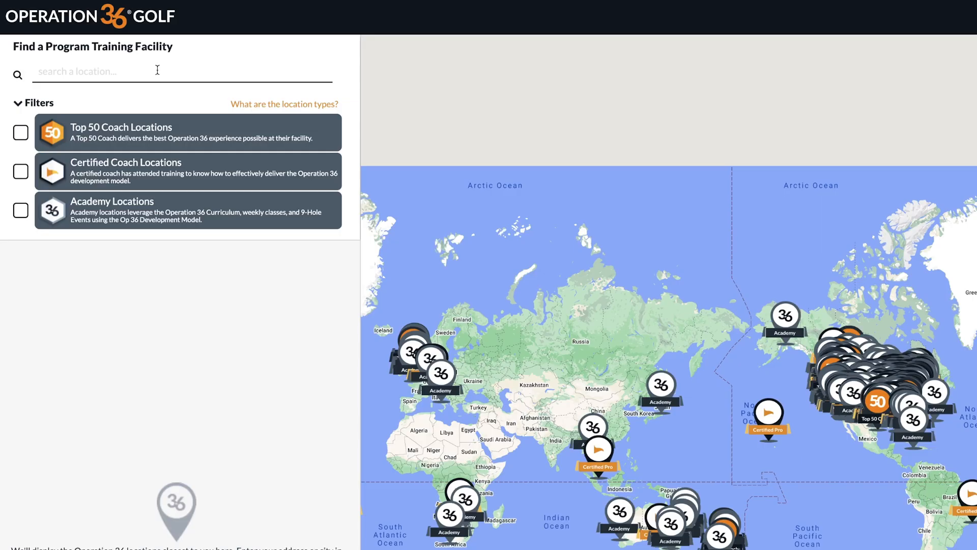
{"action": "left_click", "coordinate": [157, 69]}
{"action": "type", "text": "Raleigh, NC"}
{"action": "key", "text": "Return"}
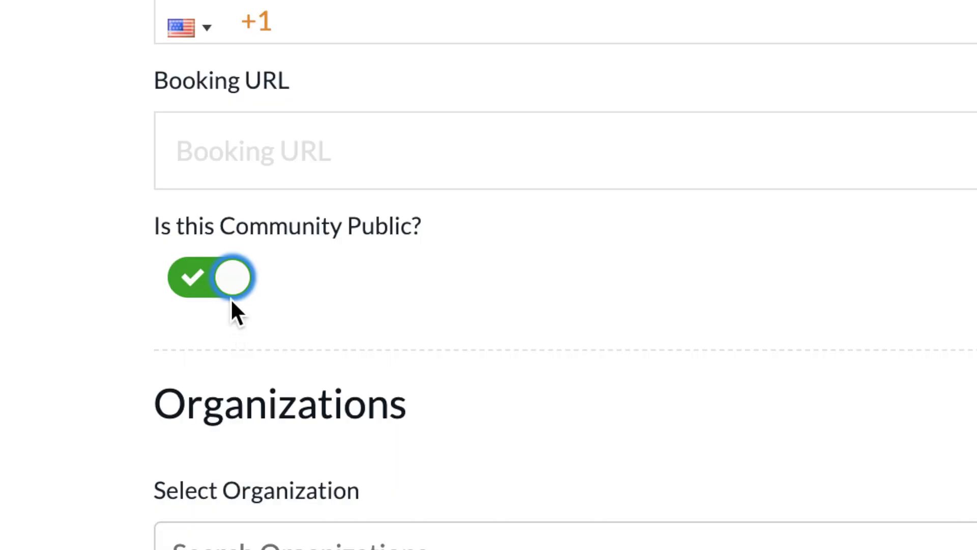
- Switch off the 'Is this Community Public?' setting
{"action": "left_click", "coordinate": [232, 280]}
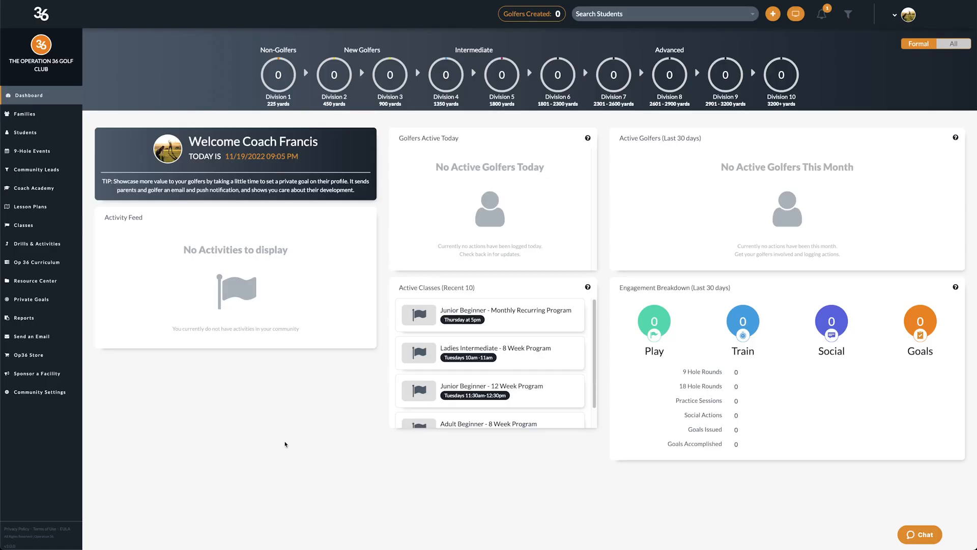
- Build a new class and attach the 8 Week Junior Beginner - Operation 36 Pilot lesson plan
{"action": "left_click", "coordinate": [51, 228]}
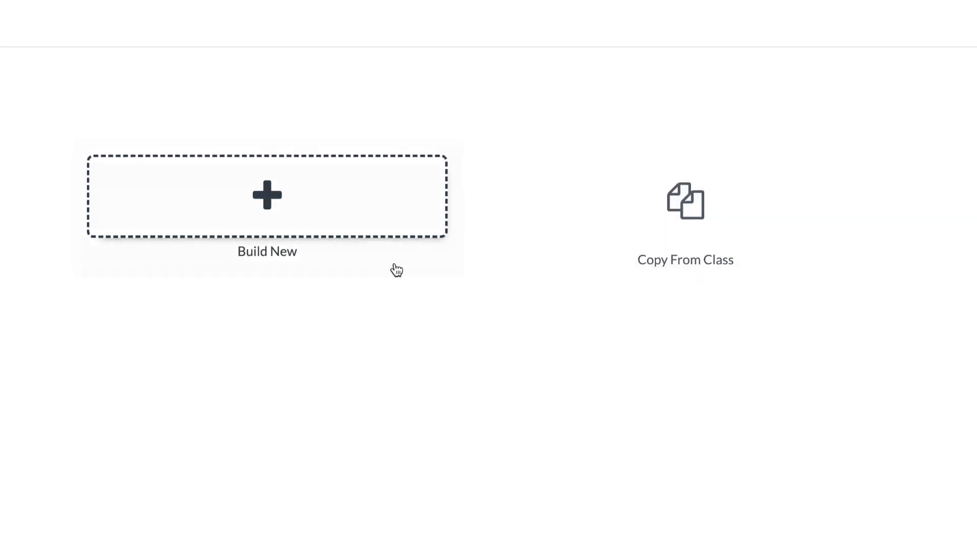
{"action": "left_click", "coordinate": [344, 268]}
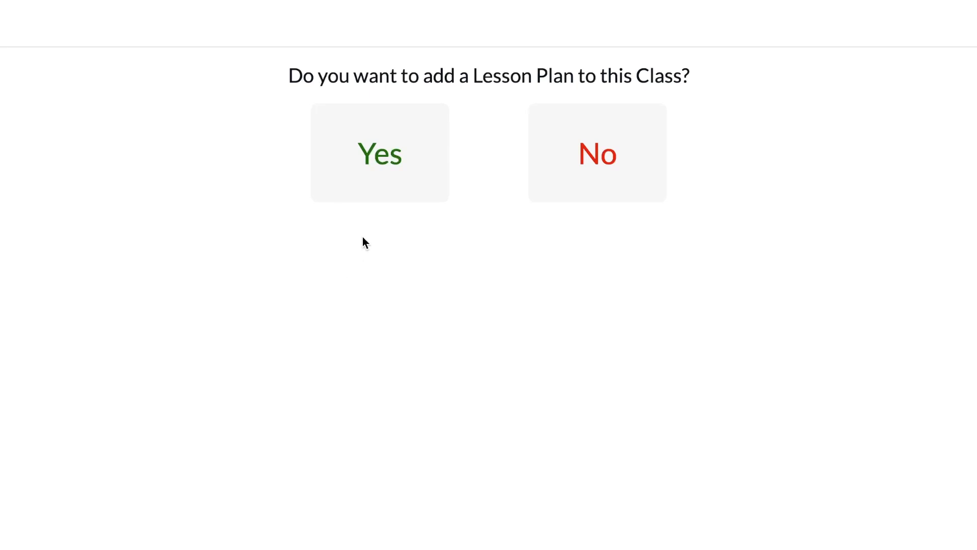
{"action": "left_click", "coordinate": [396, 180]}
{"action": "left_click", "coordinate": [651, 98]}
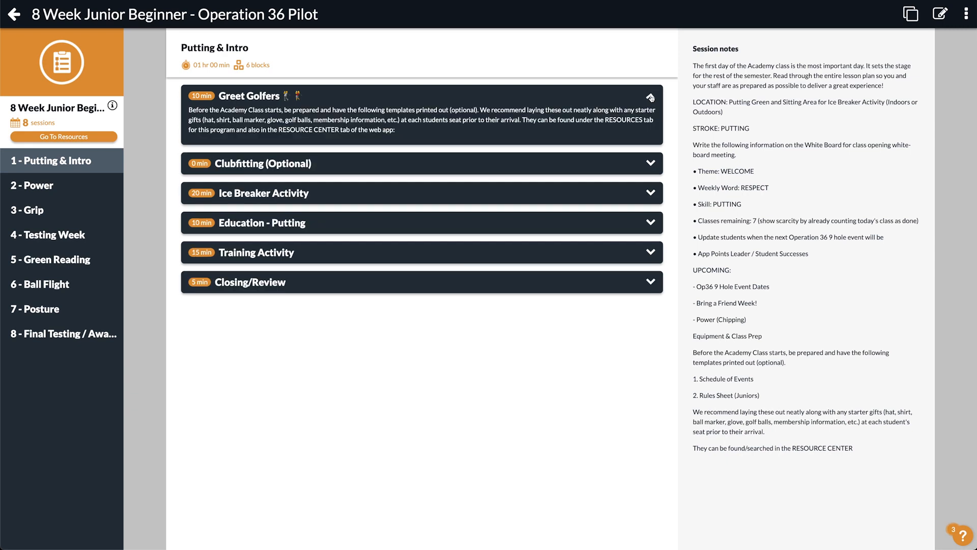
{"action": "left_click", "coordinate": [651, 163]}
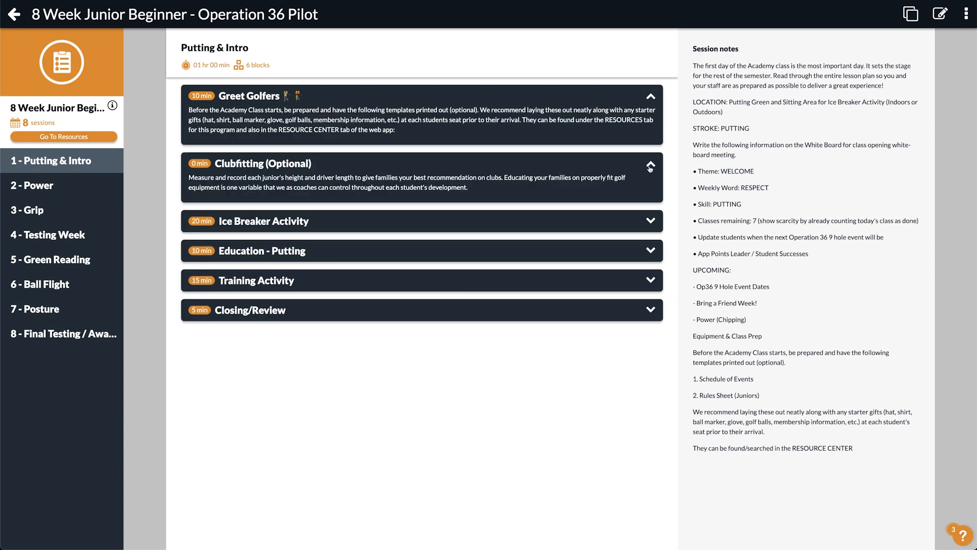
{"action": "left_click", "coordinate": [651, 222]}
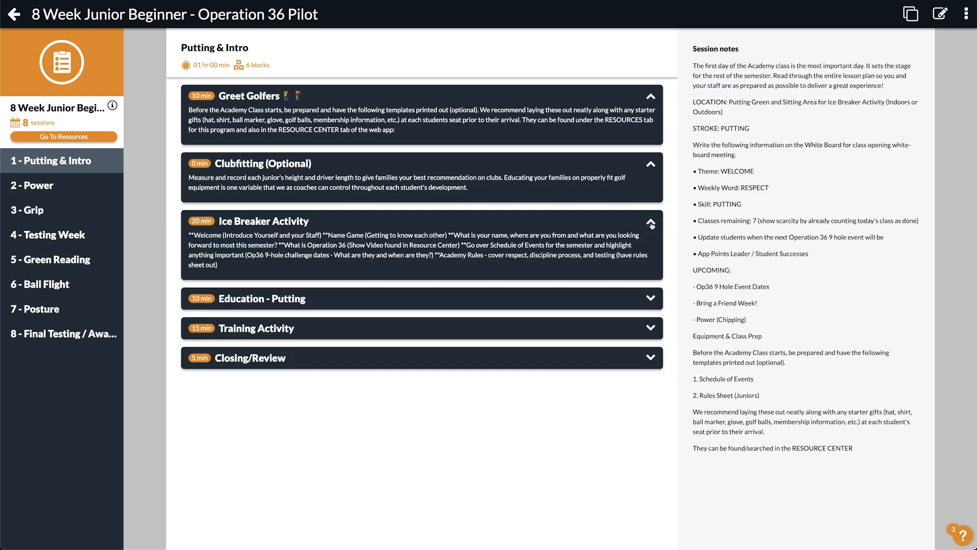
{"action": "left_click", "coordinate": [650, 299]}
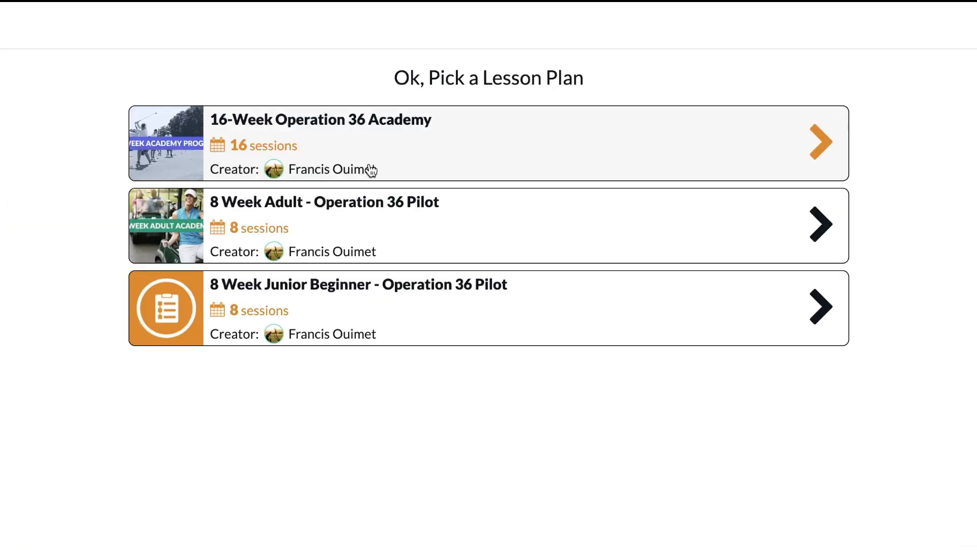
{"action": "left_click", "coordinate": [371, 304]}
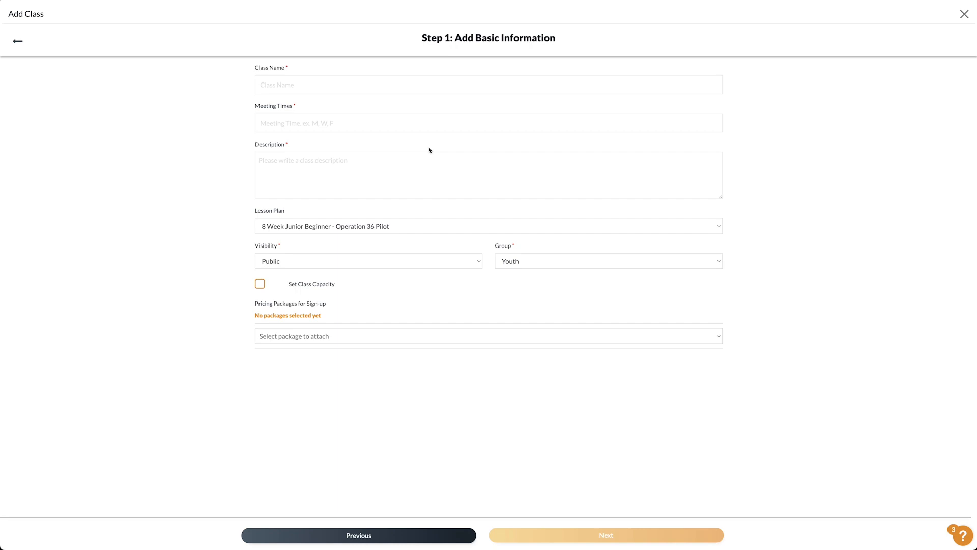
- Name the class '8 Week Junior Beginner', set meeting time 'Mondays at 4pm', and paste the description
{"action": "left_click", "coordinate": [294, 85]}
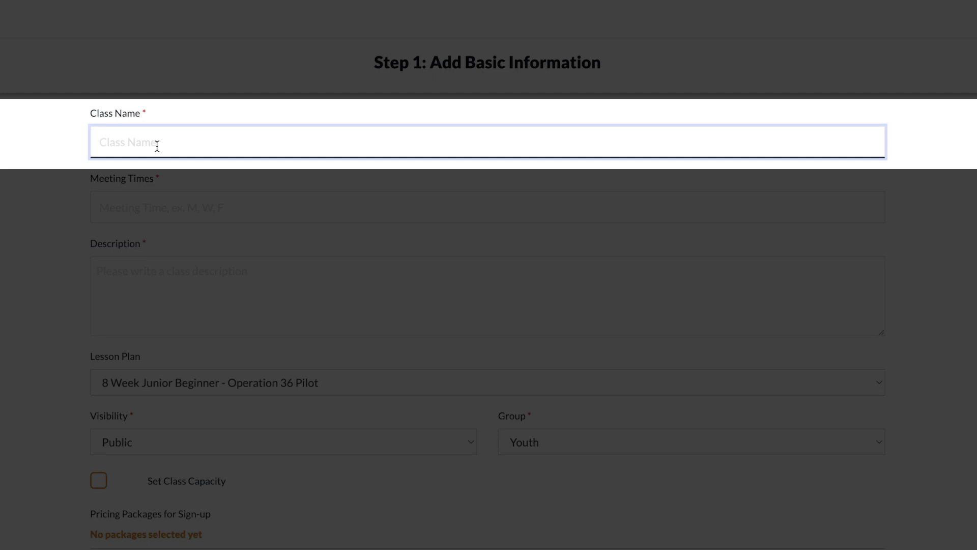
{"action": "type", "text": "8 Week Junior Beginner"}
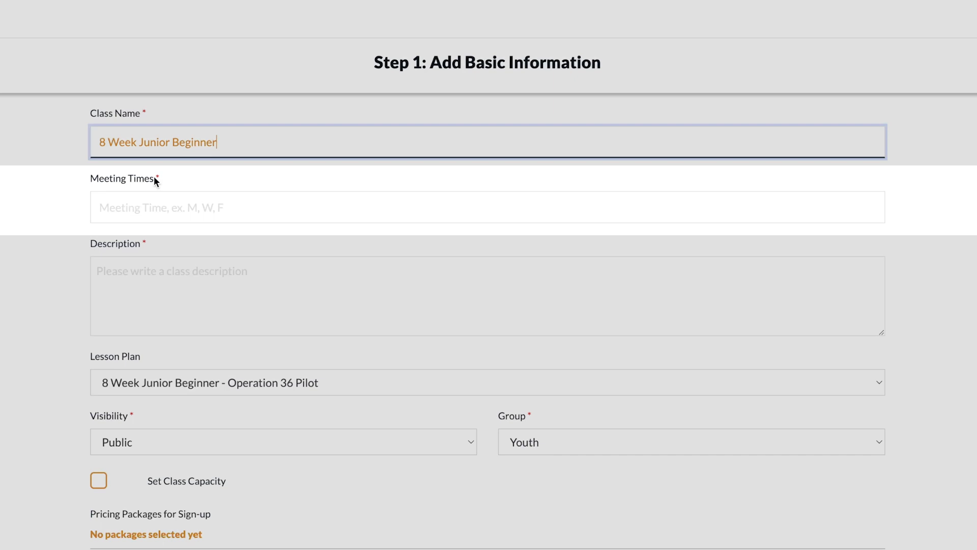
{"action": "left_click", "coordinate": [122, 204]}
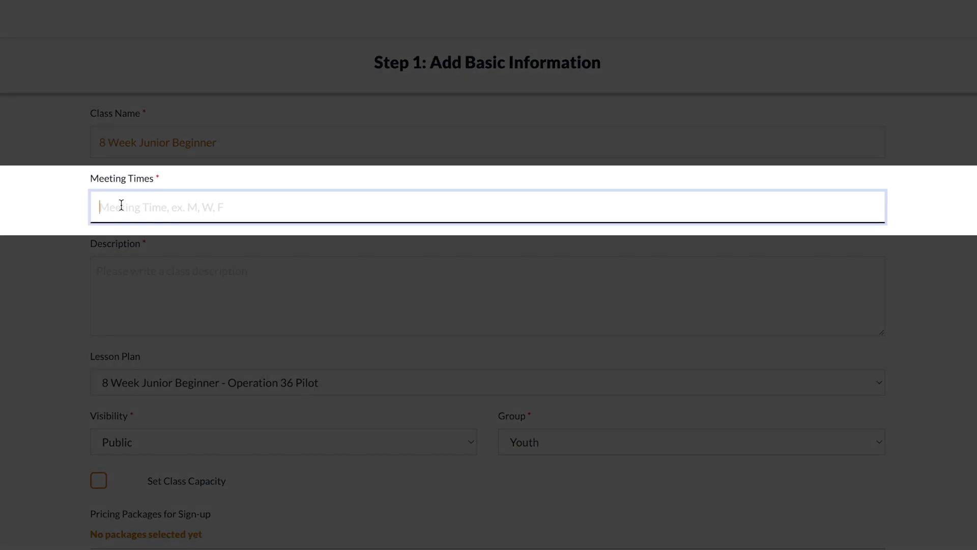
{"action": "type", "text": "Mondays at 4pm"}
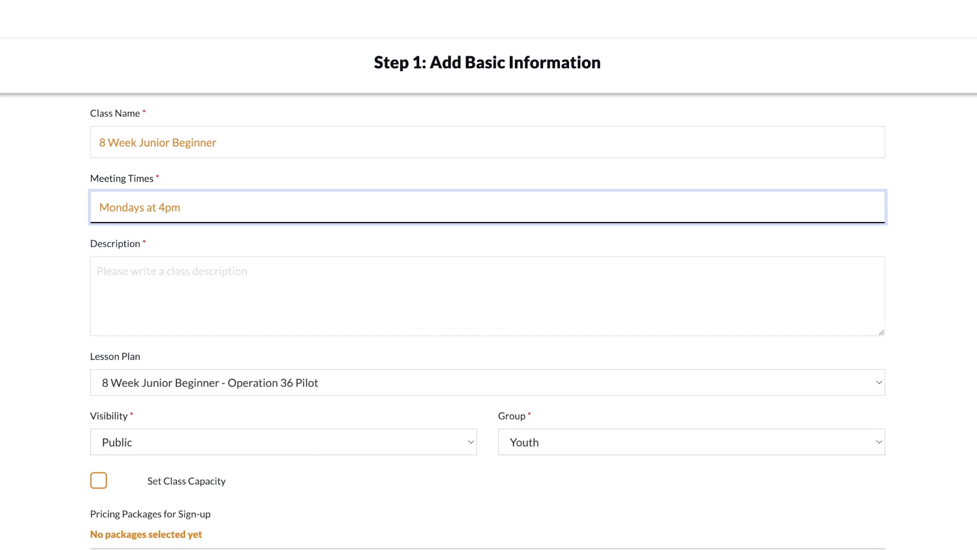
{"action": "left_click", "coordinate": [101, 272]}
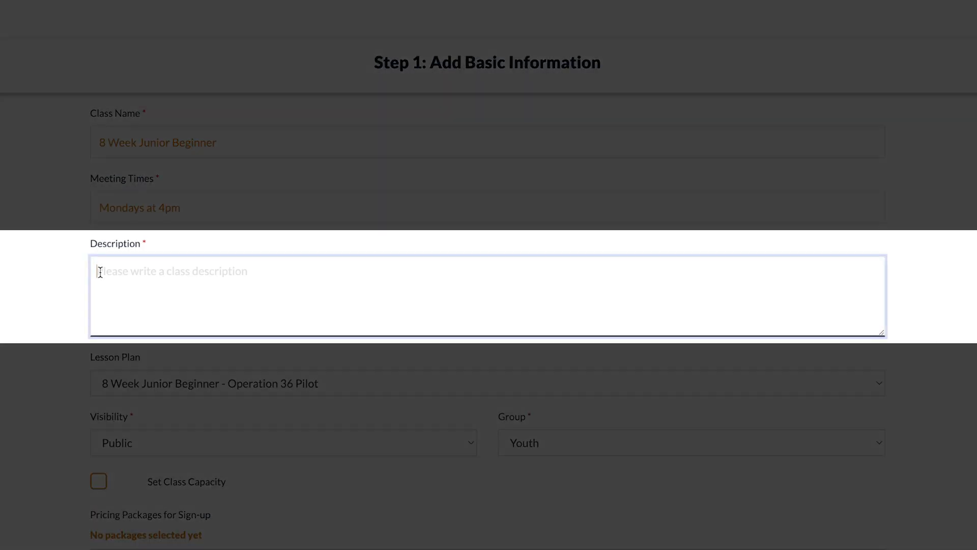
{"action": "key", "text": "ctrl+v"}
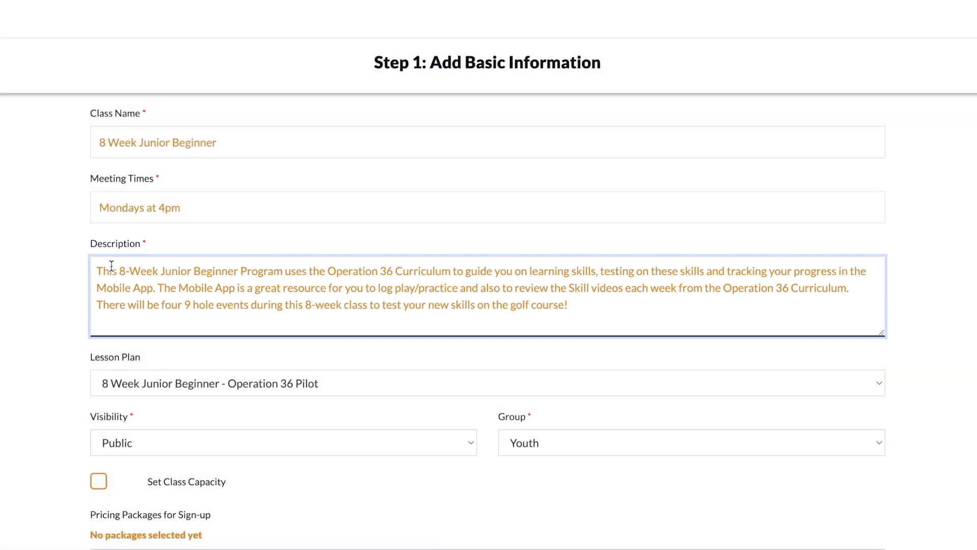
{"action": "scroll", "coordinate": [112, 266], "scroll_direction": "down", "scroll_amount": 3}
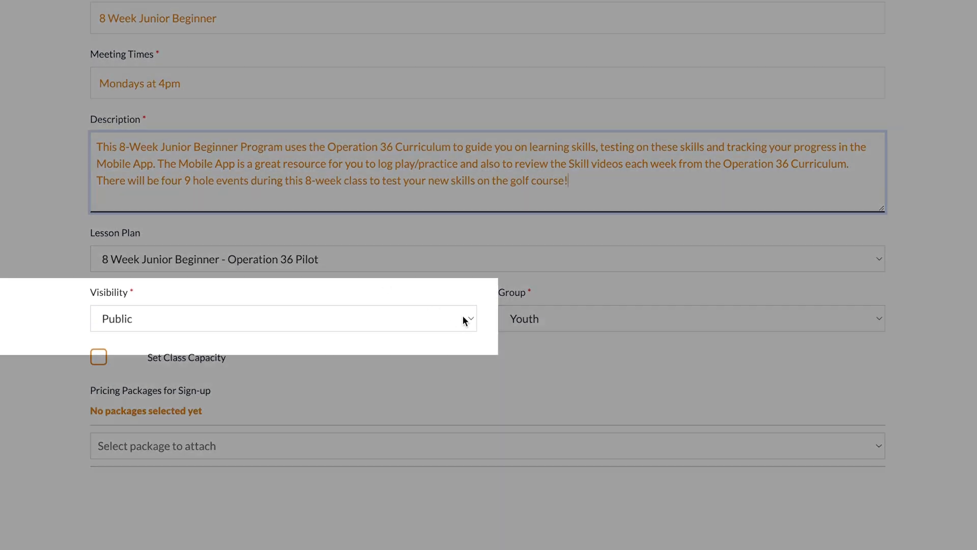
- Keep the class visibility Public and its group as Youth
{"action": "left_click", "coordinate": [464, 320]}
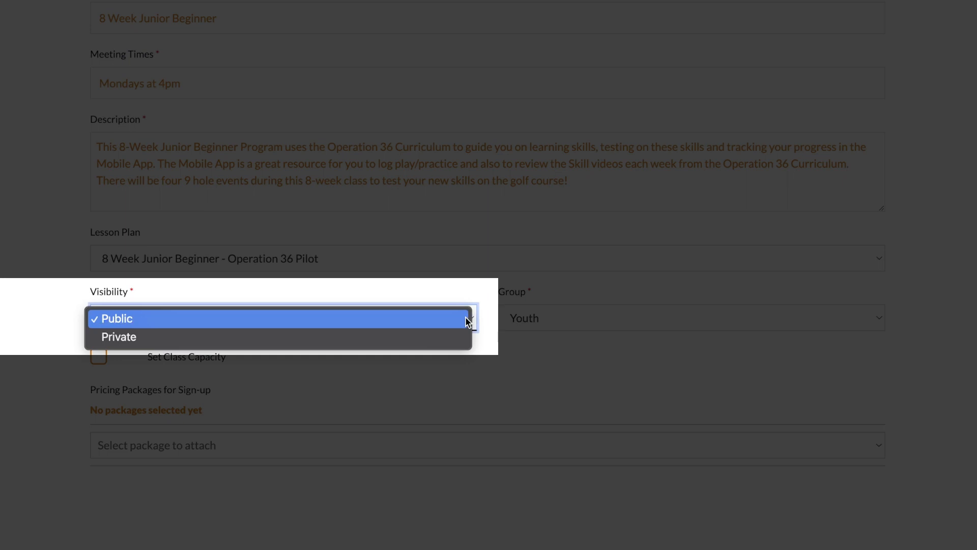
{"action": "left_click", "coordinate": [465, 317]}
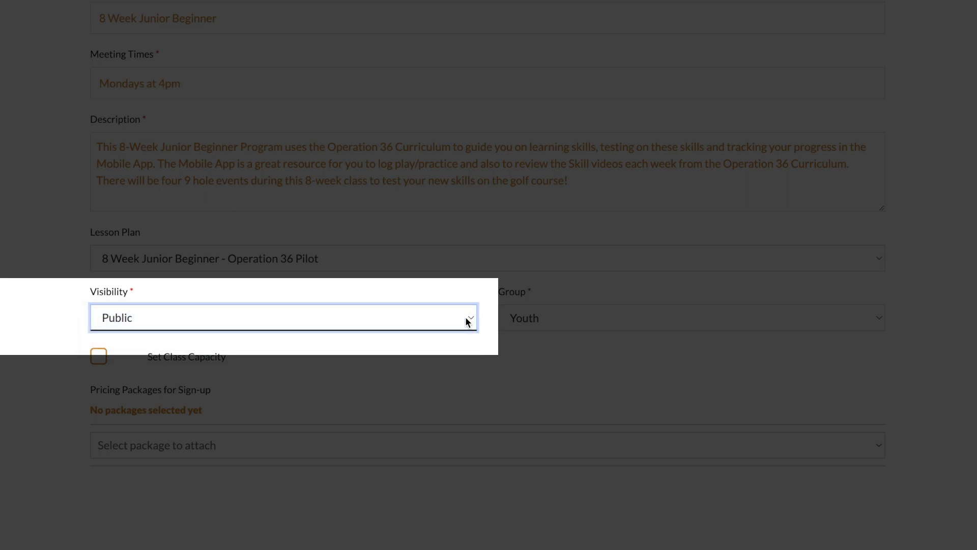
{"action": "left_click", "coordinate": [465, 316]}
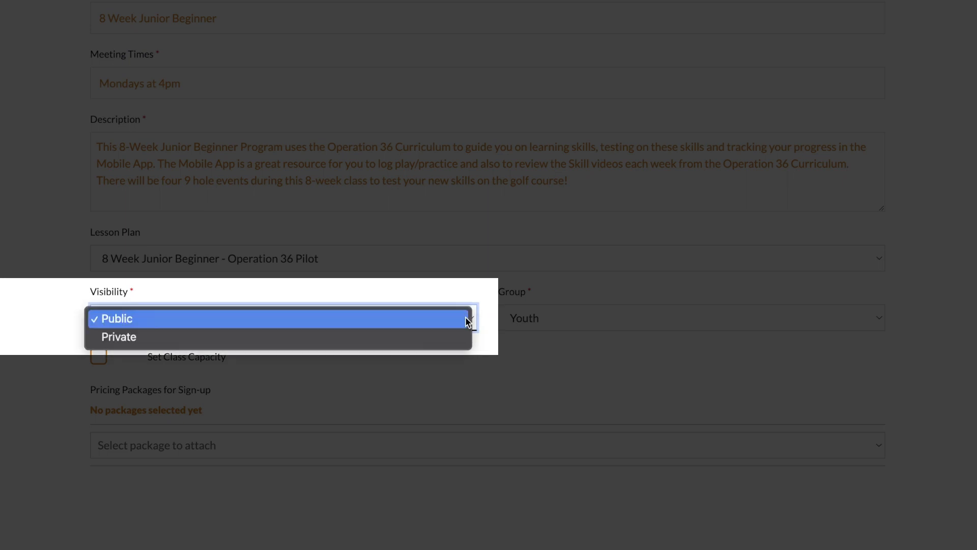
{"action": "left_click", "coordinate": [456, 330]}
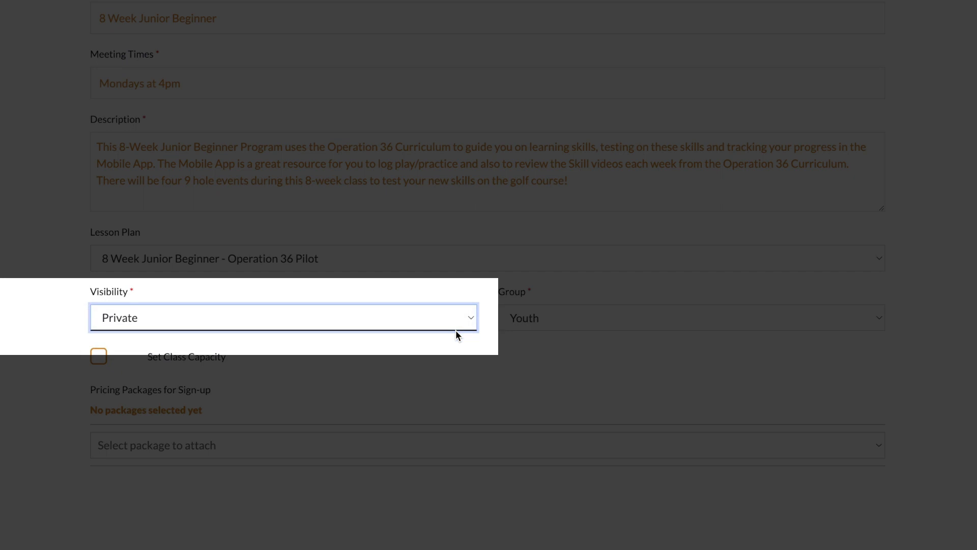
{"action": "left_click", "coordinate": [465, 318]}
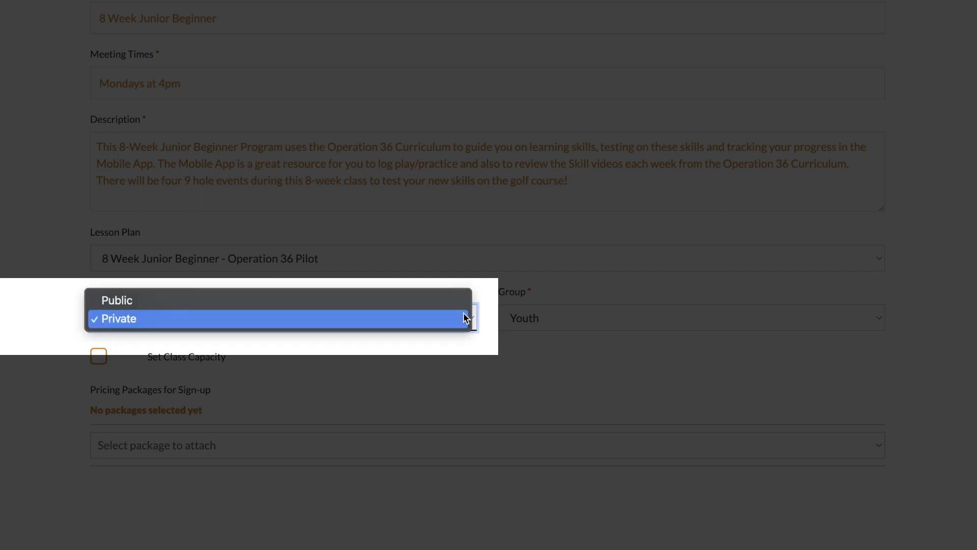
{"action": "left_click", "coordinate": [462, 305]}
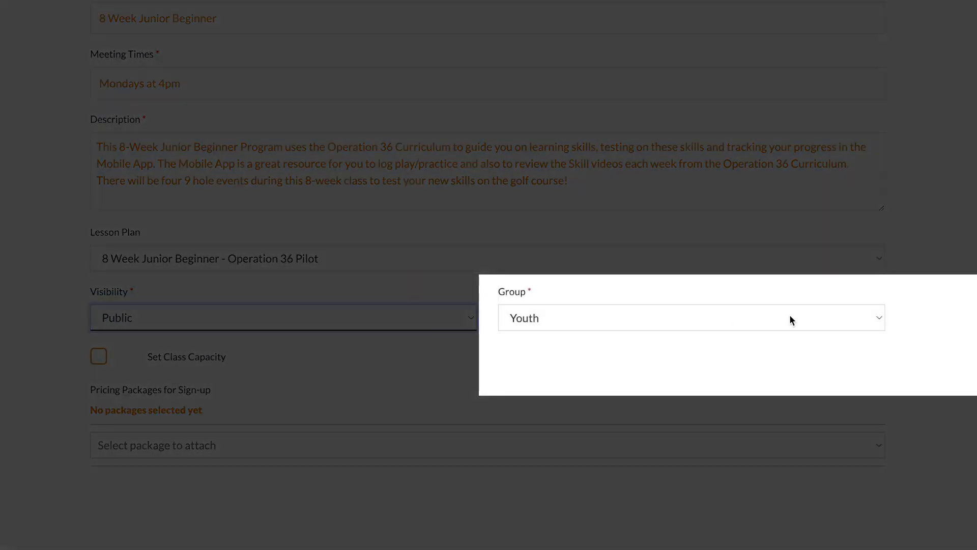
{"action": "left_click", "coordinate": [868, 319]}
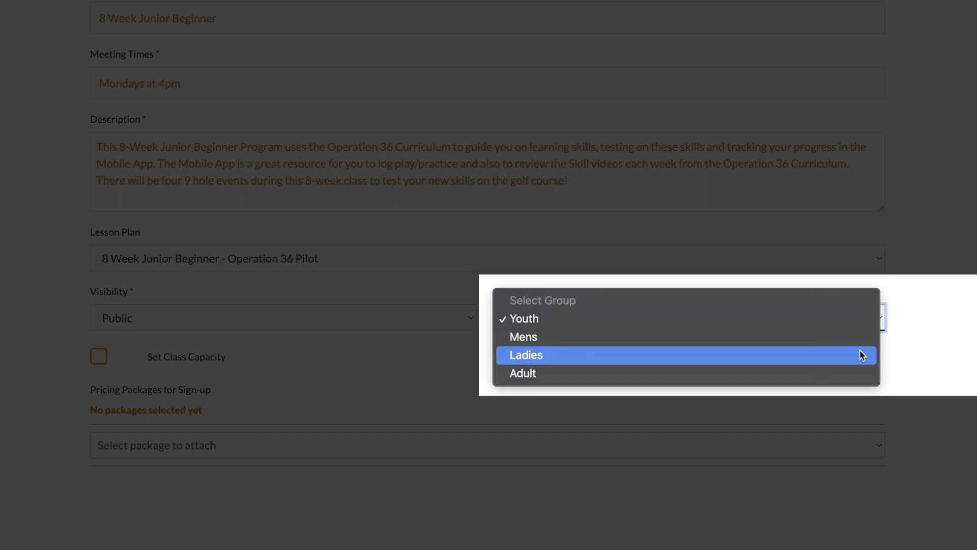
{"action": "left_click", "coordinate": [859, 323]}
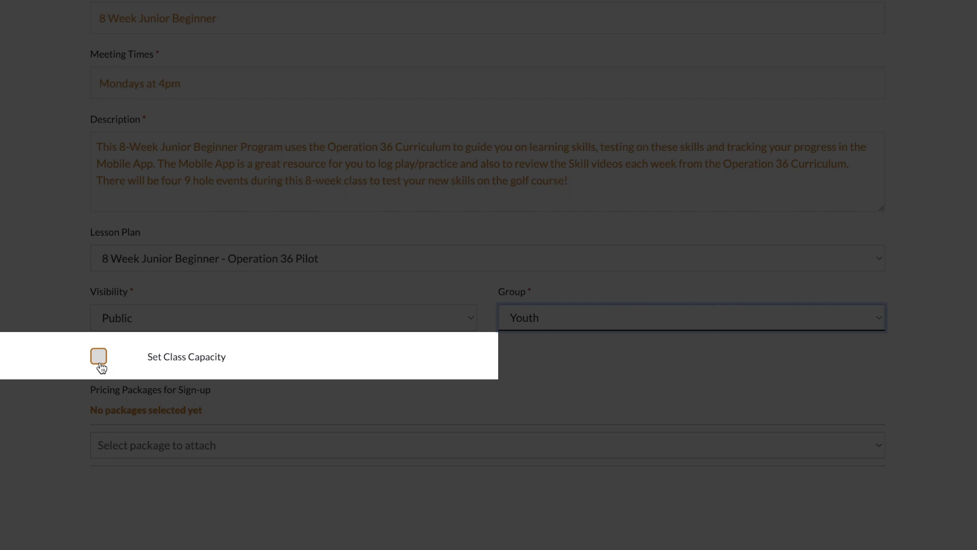
- Enable class capacity and set the maximum number of golfers to 6
{"action": "left_click", "coordinate": [99, 356]}
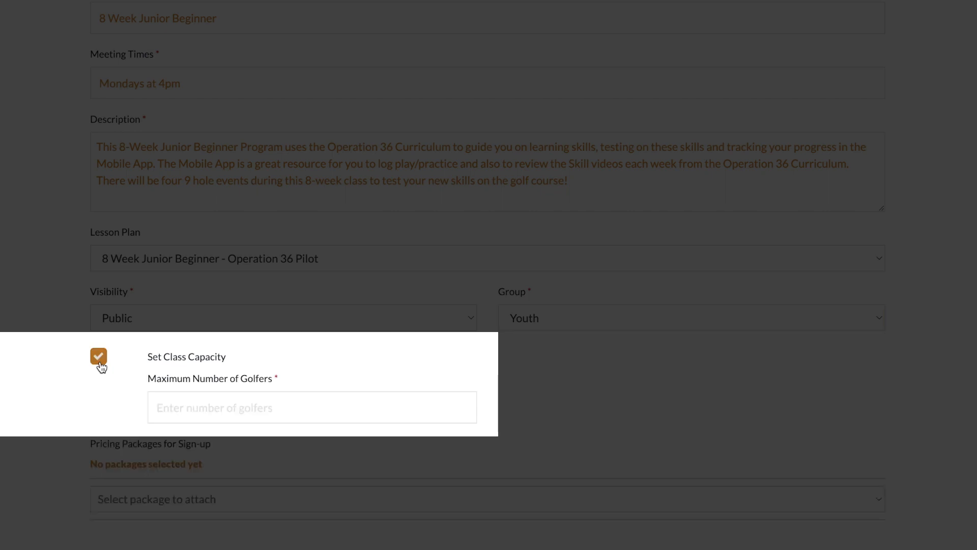
{"action": "left_click", "coordinate": [462, 403]}
{"action": "left_click", "coordinate": [462, 403]}
{"action": "left_click", "coordinate": [462, 403]}
{"action": "left_click", "coordinate": [462, 403]}
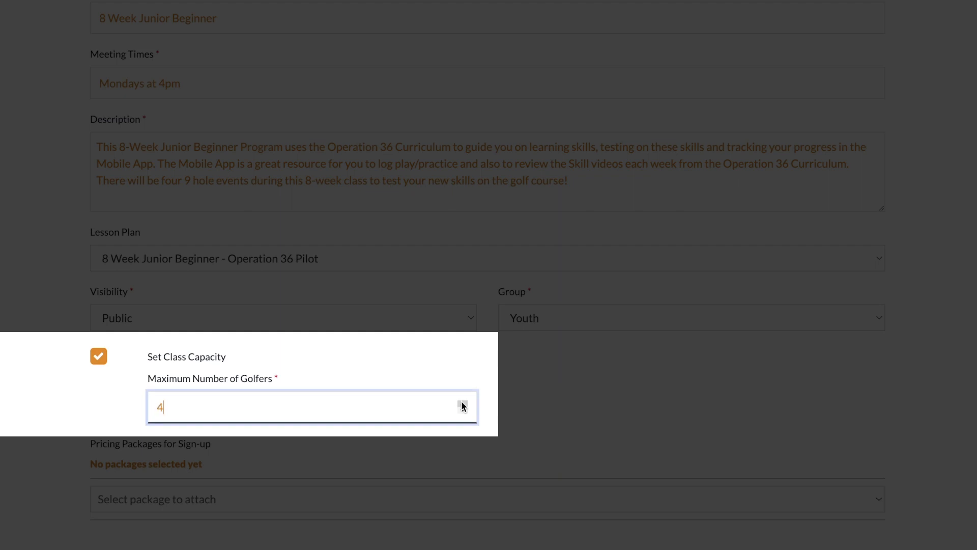
{"action": "left_click", "coordinate": [462, 403]}
{"action": "left_click", "coordinate": [462, 403]}
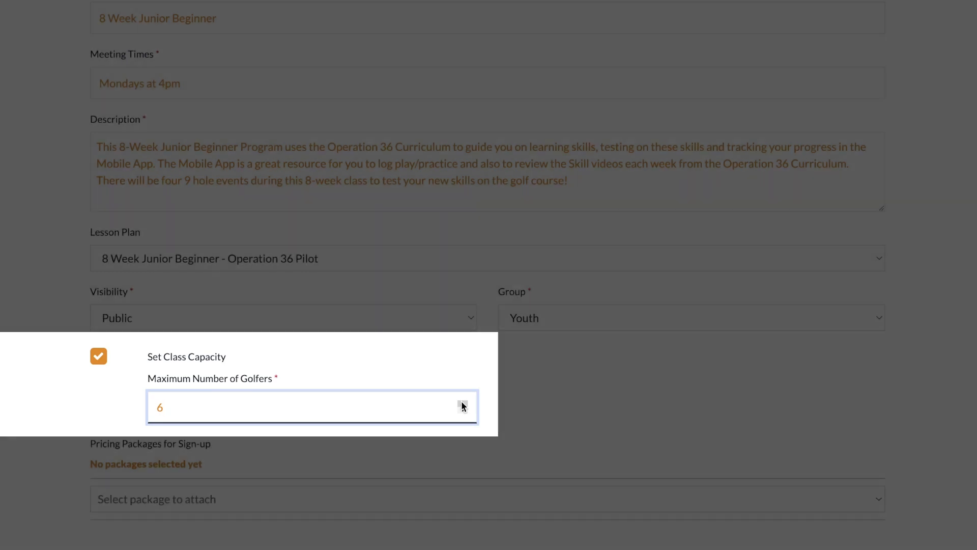
{"action": "scroll", "coordinate": [460, 386], "scroll_direction": "down", "scroll_amount": 5}
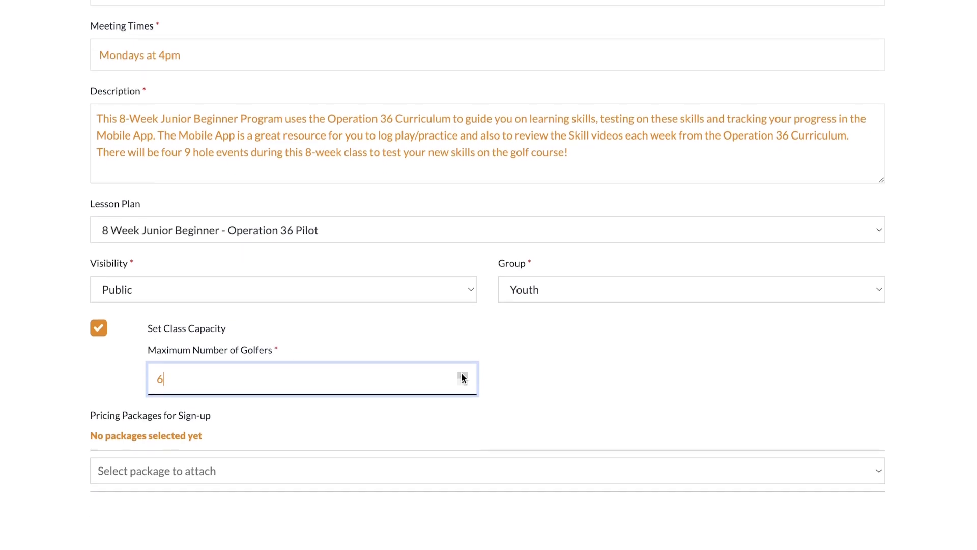
- Attach the Recreation Package + 9 Hole Events and New Participant packages, then proceed to scheduling
{"action": "left_click", "coordinate": [876, 239]}
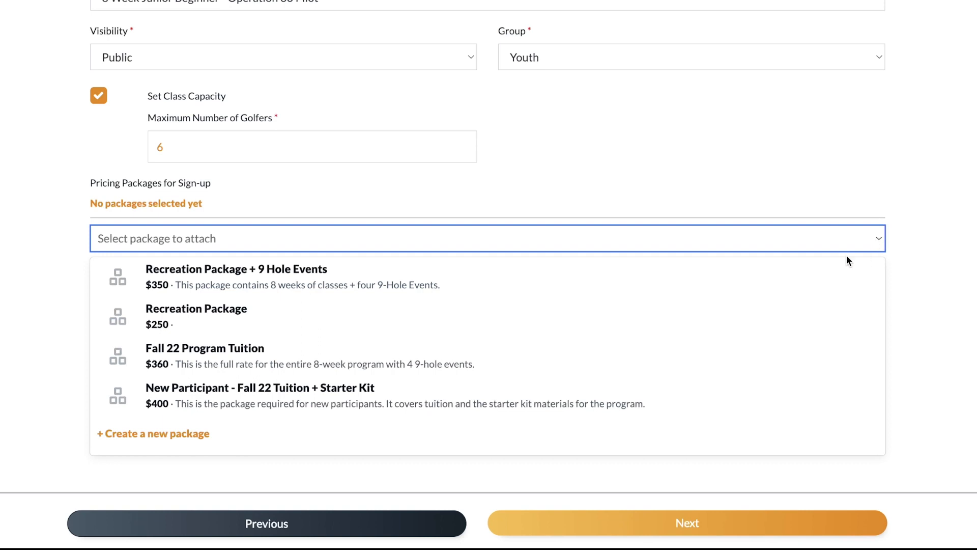
{"action": "left_click", "coordinate": [304, 284]}
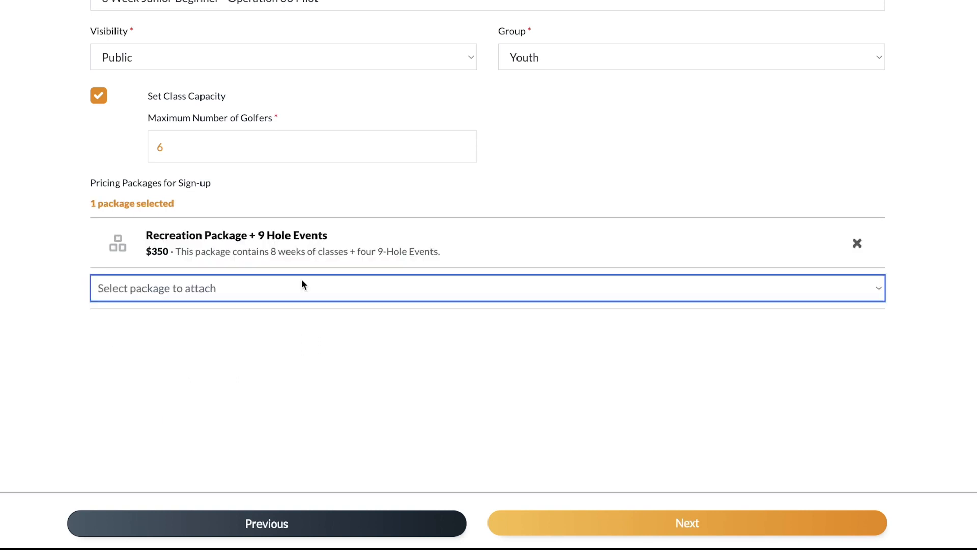
{"action": "left_click", "coordinate": [880, 289]}
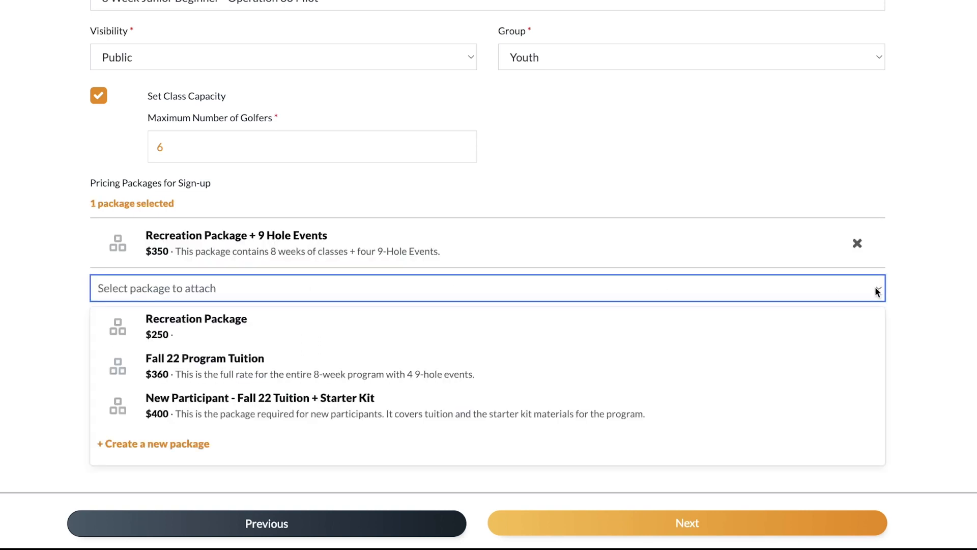
{"action": "left_click", "coordinate": [336, 407]}
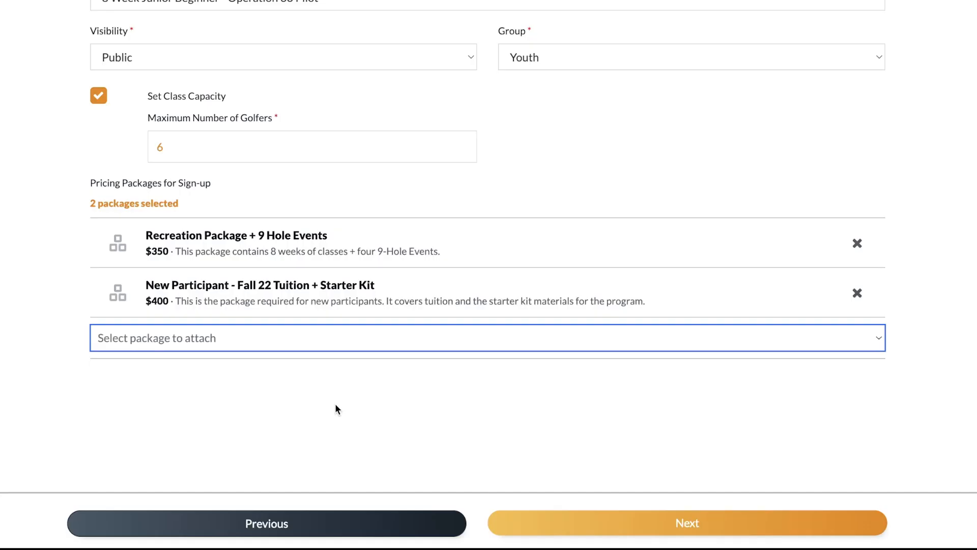
{"action": "left_click", "coordinate": [691, 524]}
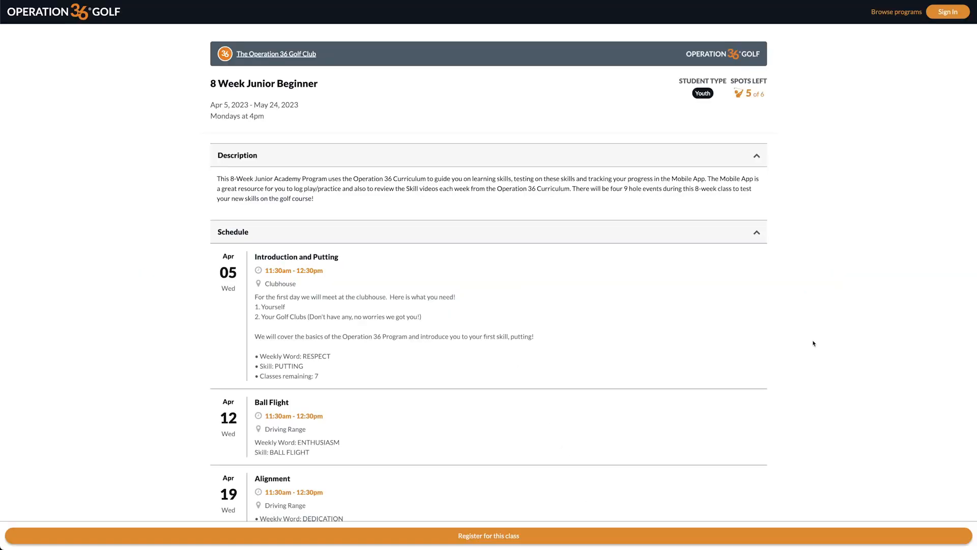
- Scroll the schedule and open the April 5 Introduction and Putting session
{"action": "scroll", "coordinate": [814, 343], "scroll_direction": "down", "scroll_amount": 2}
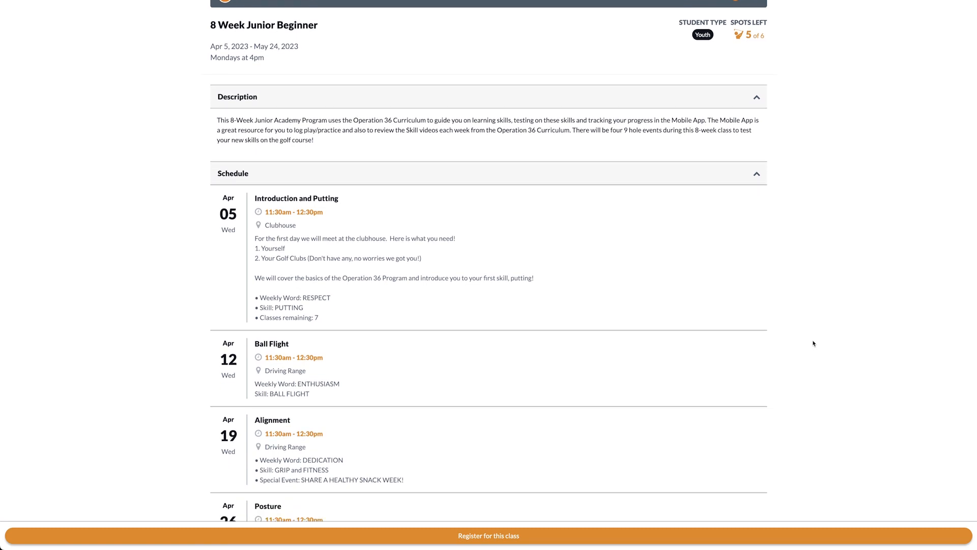
{"action": "scroll", "coordinate": [814, 343], "scroll_direction": "down", "scroll_amount": 2}
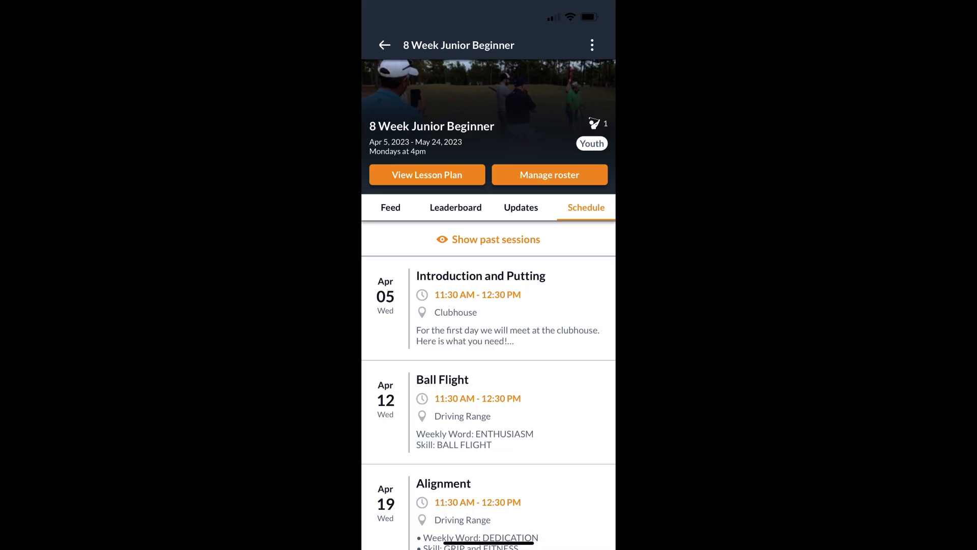
{"action": "scroll", "coordinate": [488, 306], "scroll_direction": "down", "scroll_amount": 5}
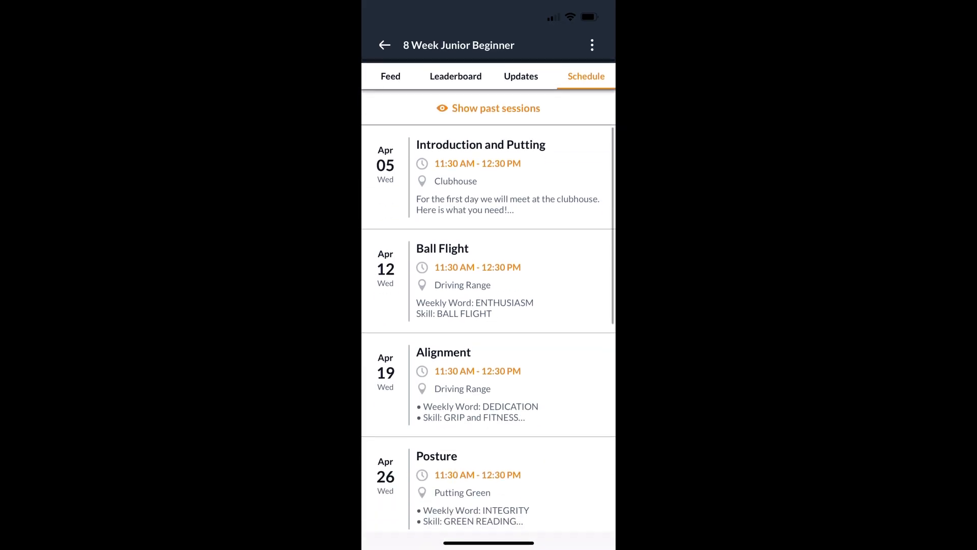
{"action": "left_click", "coordinate": [481, 163]}
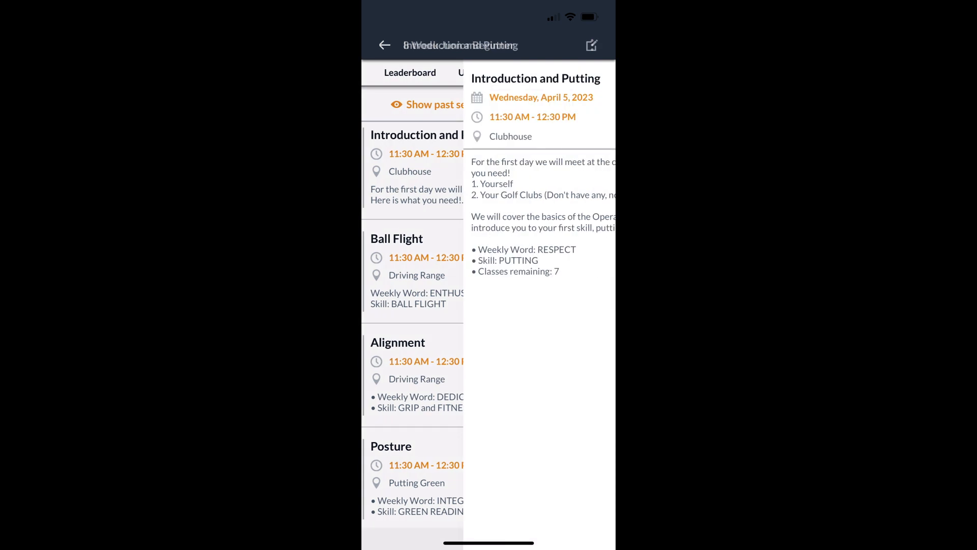
- Edit the Introduction and Putting session, entering 'golf' in its title
{"action": "left_click", "coordinate": [591, 45]}
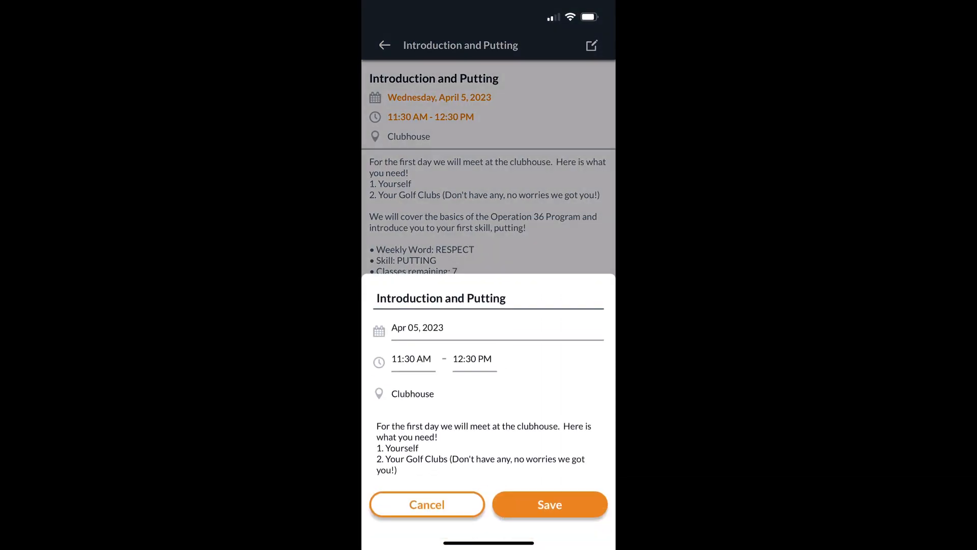
{"action": "left_click", "coordinate": [530, 298]}
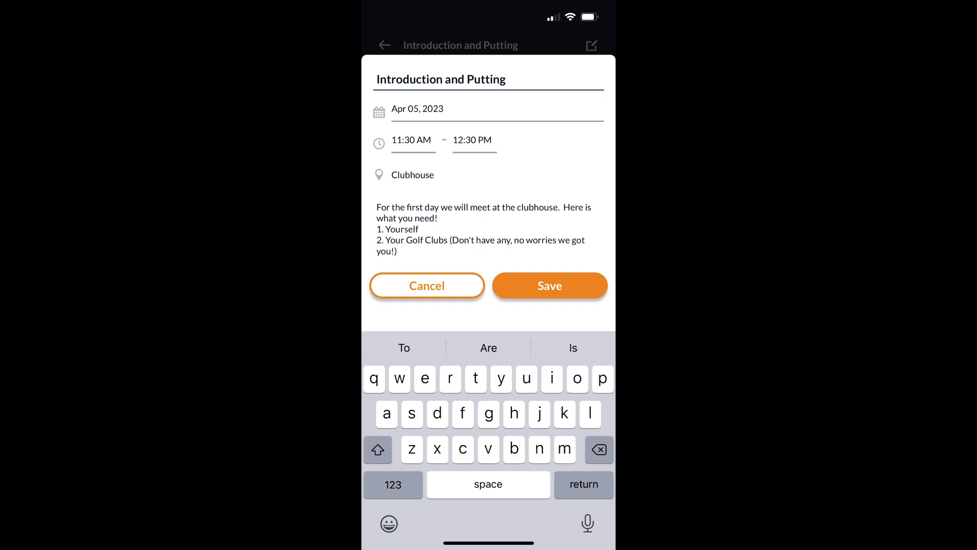
{"action": "type", "text": "golf"}
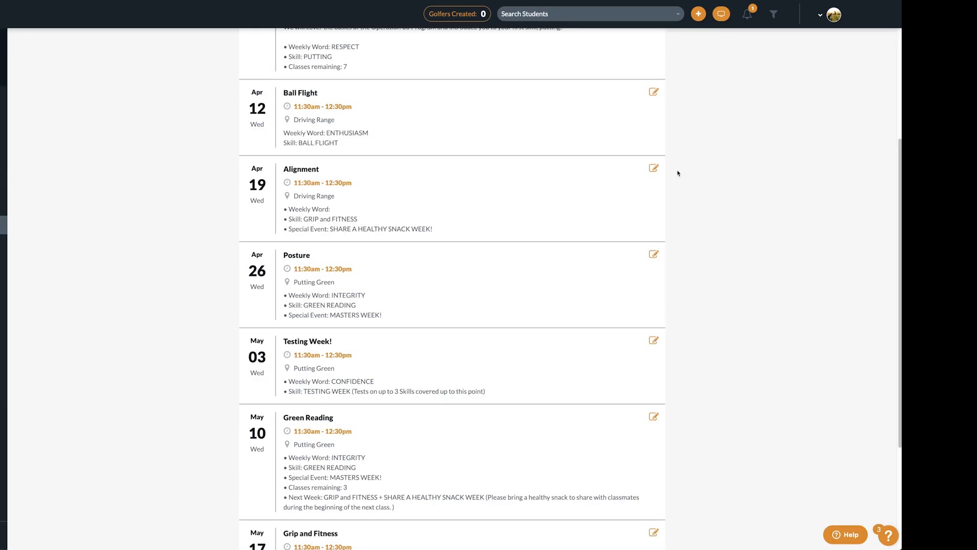
- Add DEDICATION as the Alignment session's Weekly Word, save it, and publish the class
{"action": "left_click", "coordinate": [655, 169]}
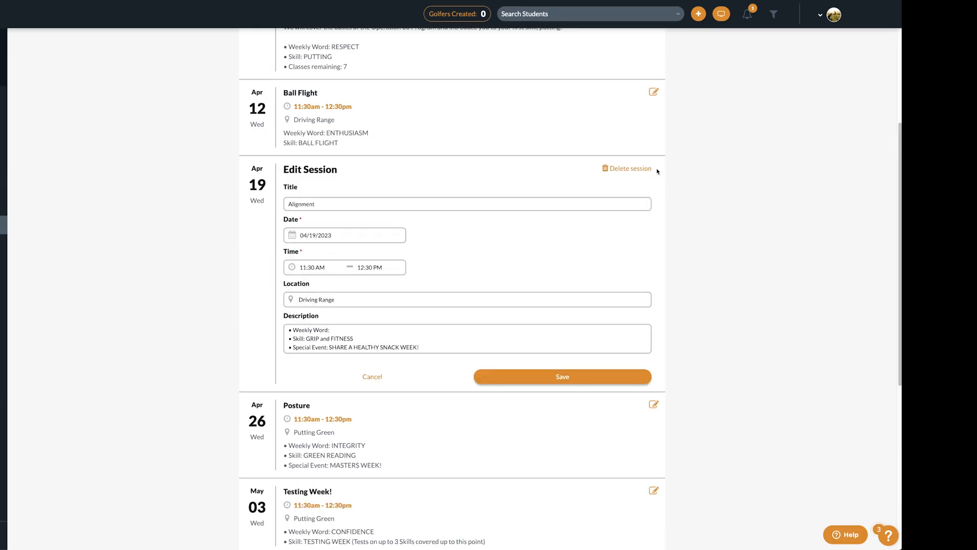
{"action": "left_click", "coordinate": [333, 330]}
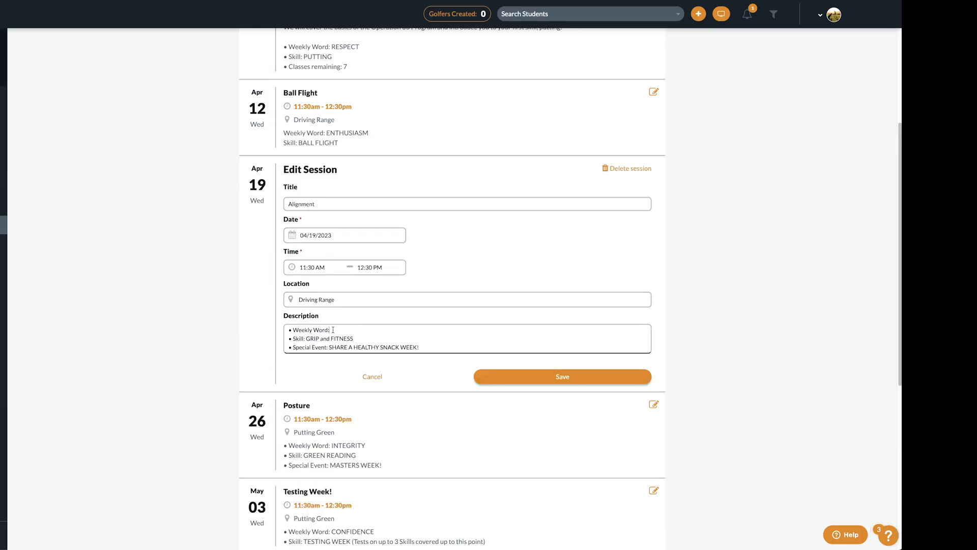
{"action": "type", "text": "DEDICATION"}
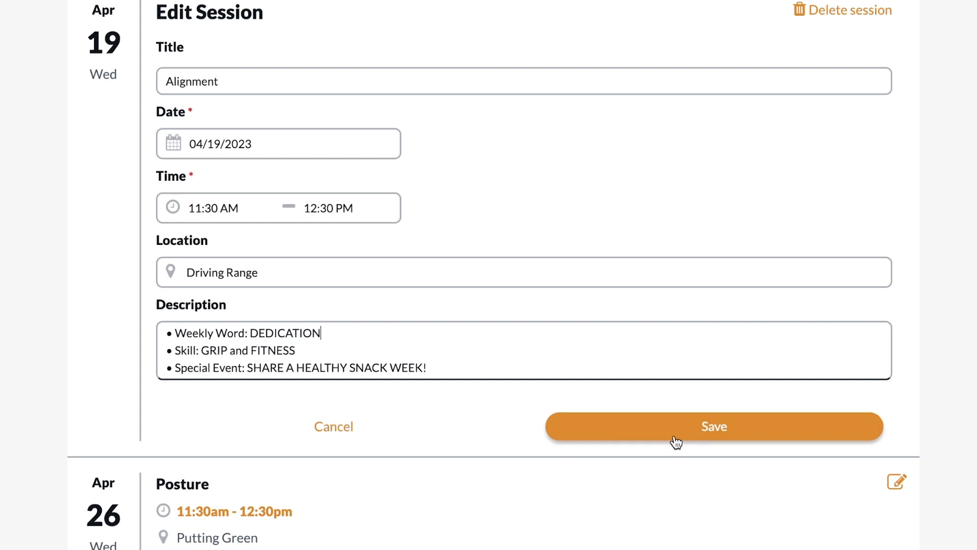
{"action": "left_click", "coordinate": [675, 438]}
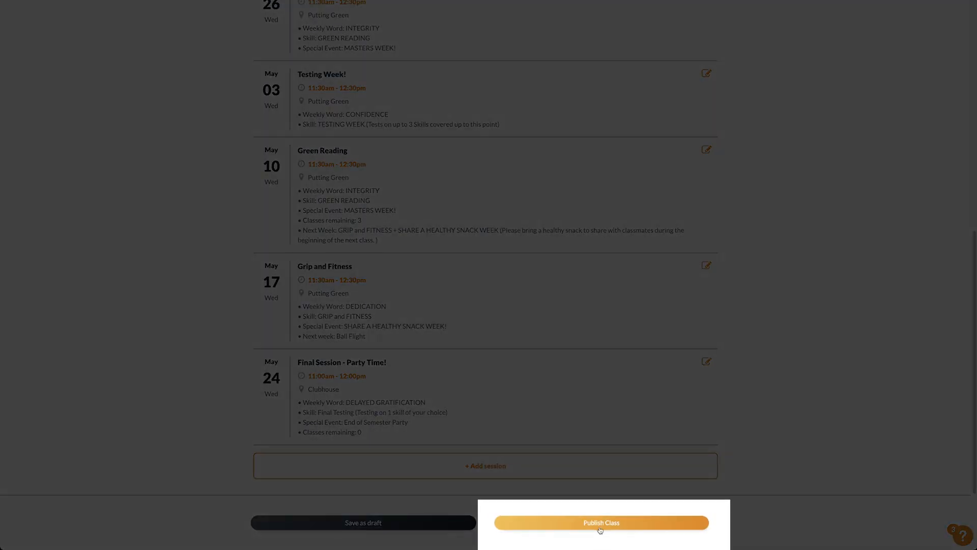
{"action": "left_click", "coordinate": [600, 523]}
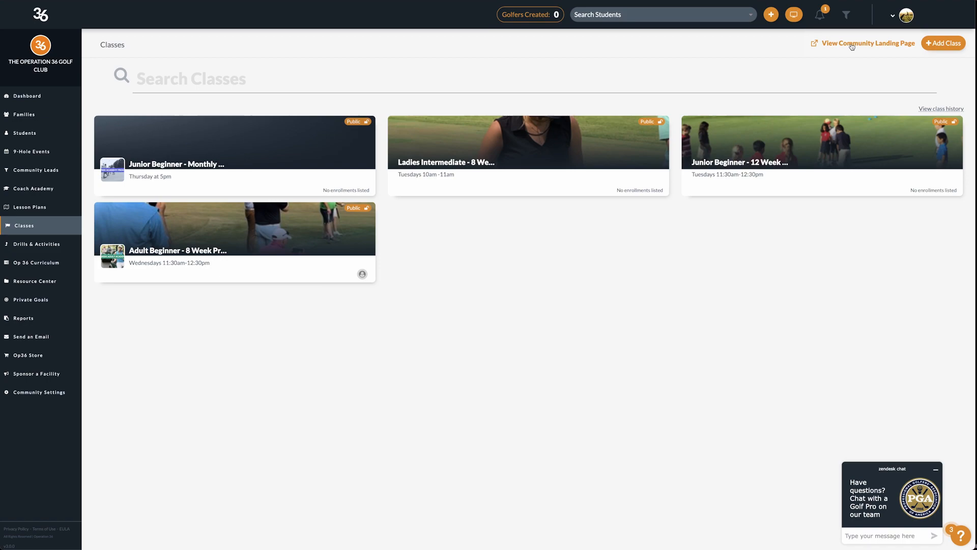
- Open the 8 Week Junior Beginner class page from the community landing page and scroll through it
{"action": "left_click", "coordinate": [852, 45]}
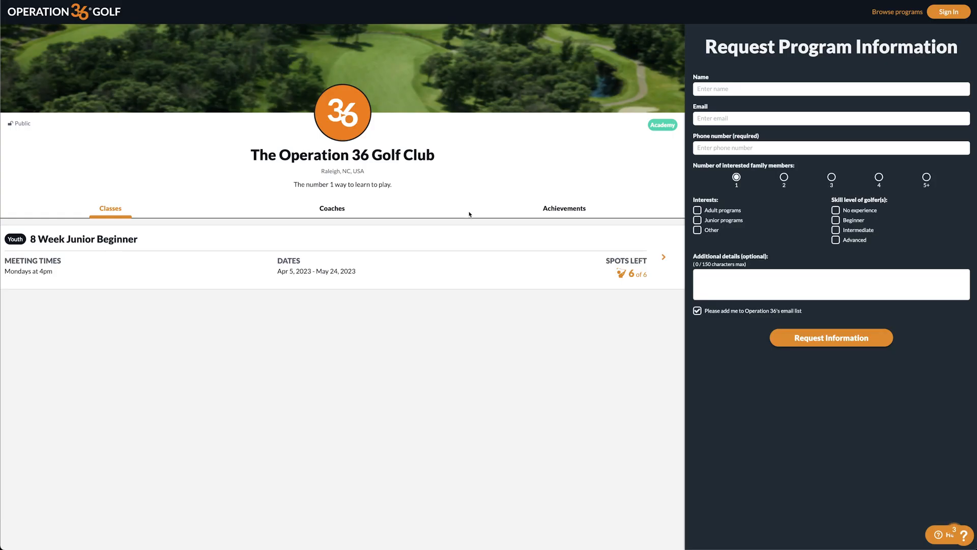
{"action": "left_click", "coordinate": [473, 263]}
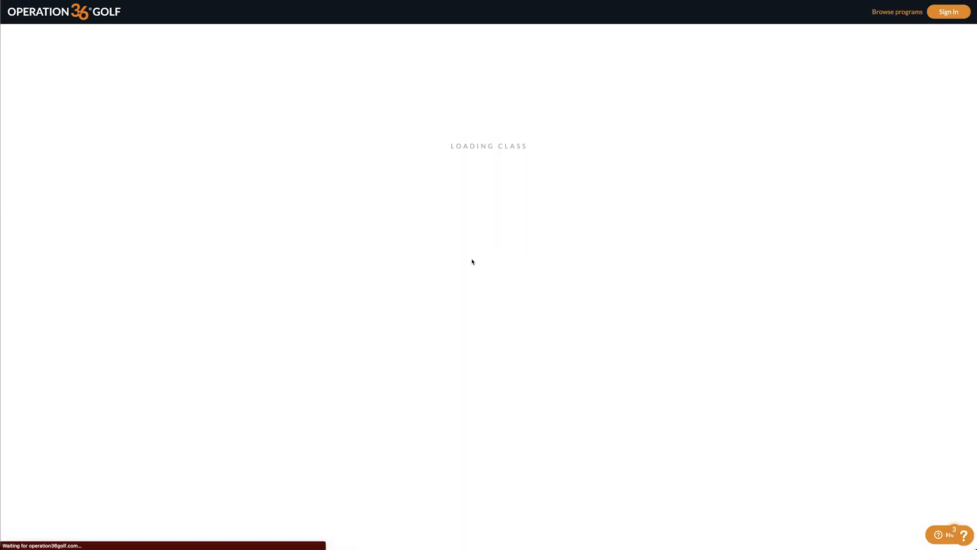
{"action": "scroll", "coordinate": [472, 262], "scroll_direction": "down", "scroll_amount": 1}
{"action": "scroll", "coordinate": [486, 265], "scroll_direction": "down", "scroll_amount": 3}
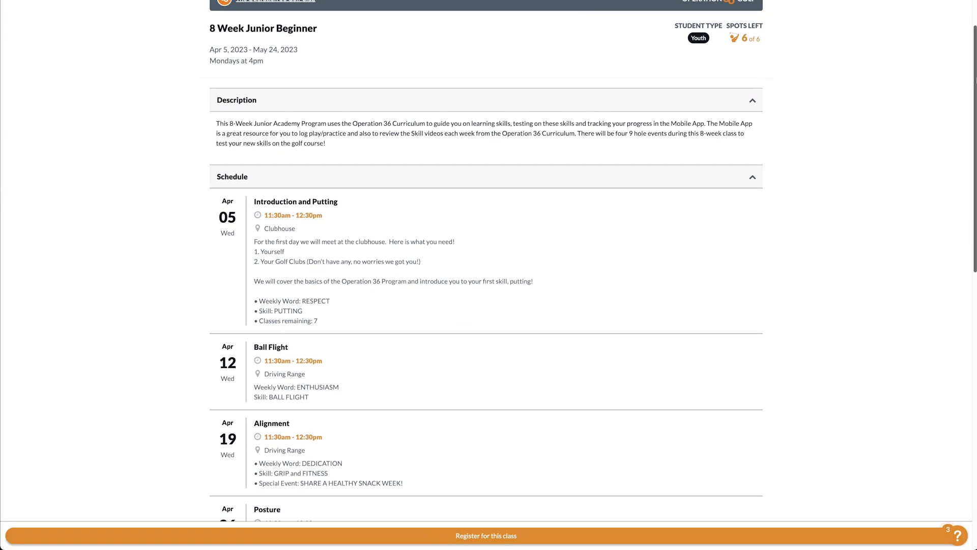
{"action": "scroll", "coordinate": [486, 265], "scroll_direction": "down", "scroll_amount": 3}
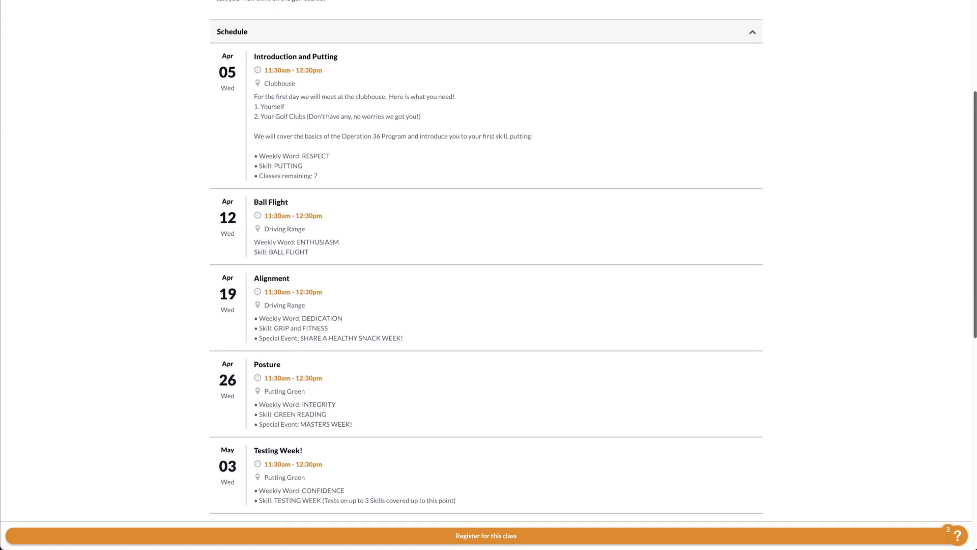
{"action": "scroll", "coordinate": [486, 264], "scroll_direction": "down", "scroll_amount": 6}
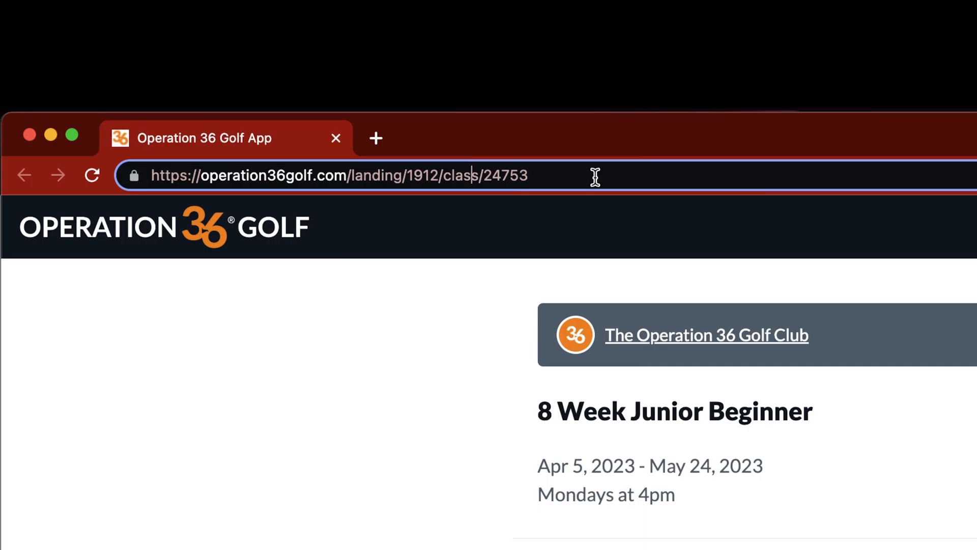
- Copy the class page's web address from the address bar
{"action": "left_click_drag", "start_coordinate": [595, 177], "coordinate": [137, 175]}
{"action": "right_click", "coordinate": [629, 186]}
{"action": "left_click", "coordinate": [735, 417]}
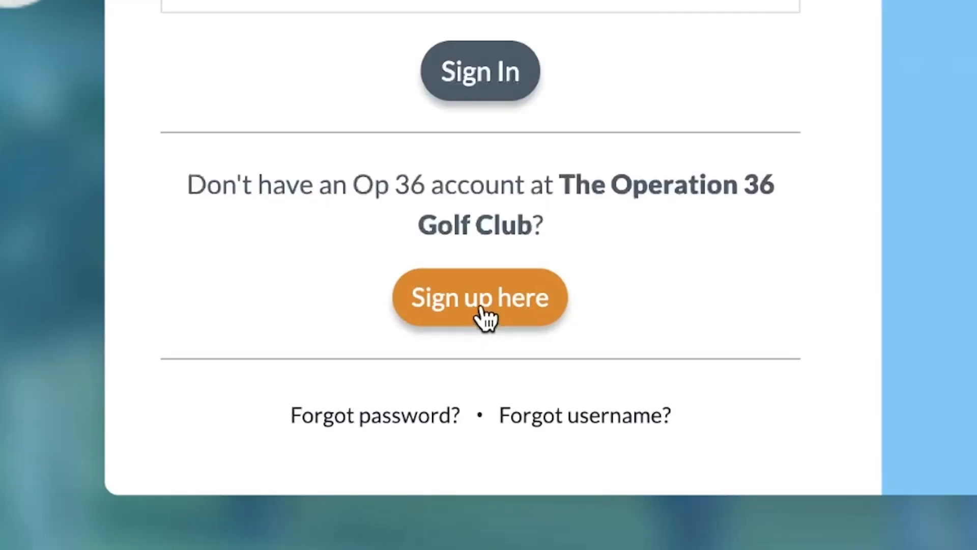
- Create a family admin account and request to join with the first family member on the New Participant package
{"action": "left_click", "coordinate": [483, 317]}
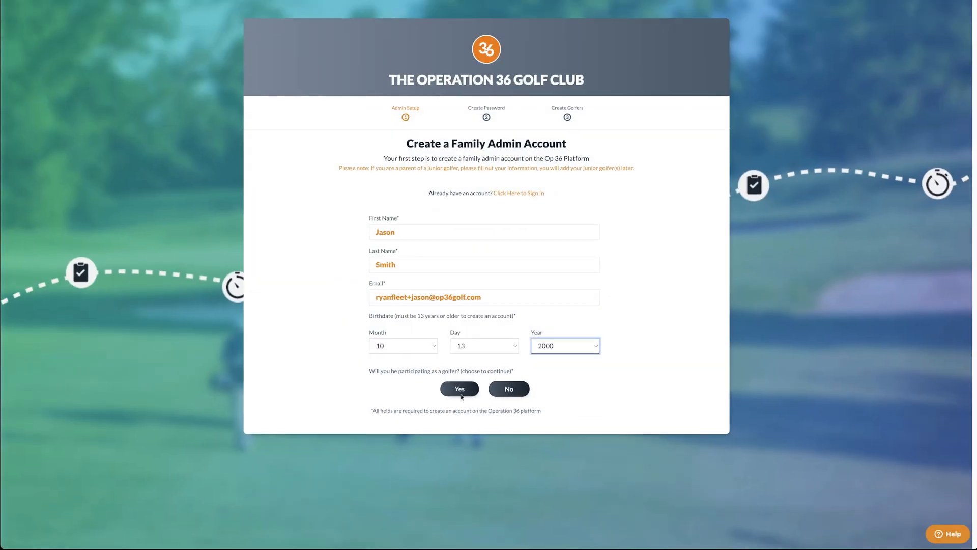
{"action": "left_click", "coordinate": [459, 389]}
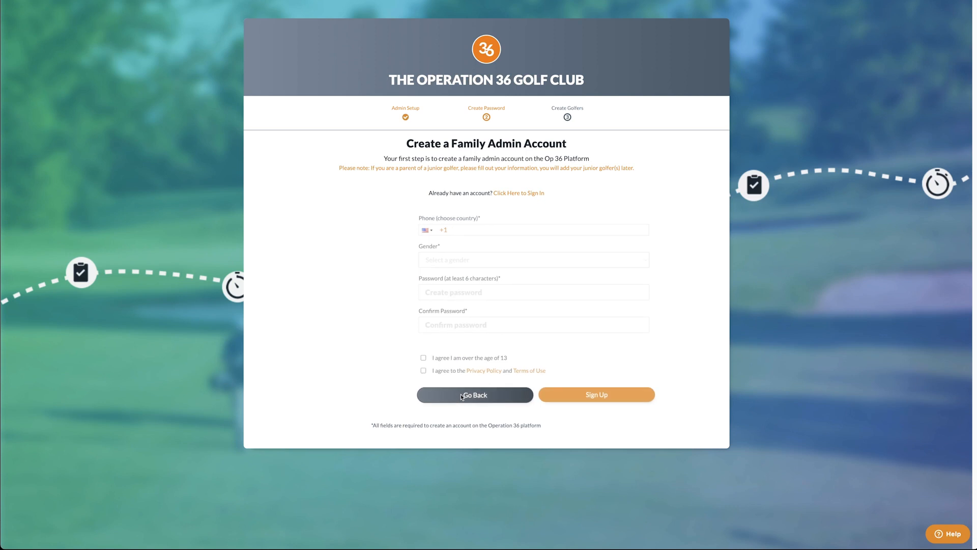
{"action": "left_click", "coordinate": [527, 395]}
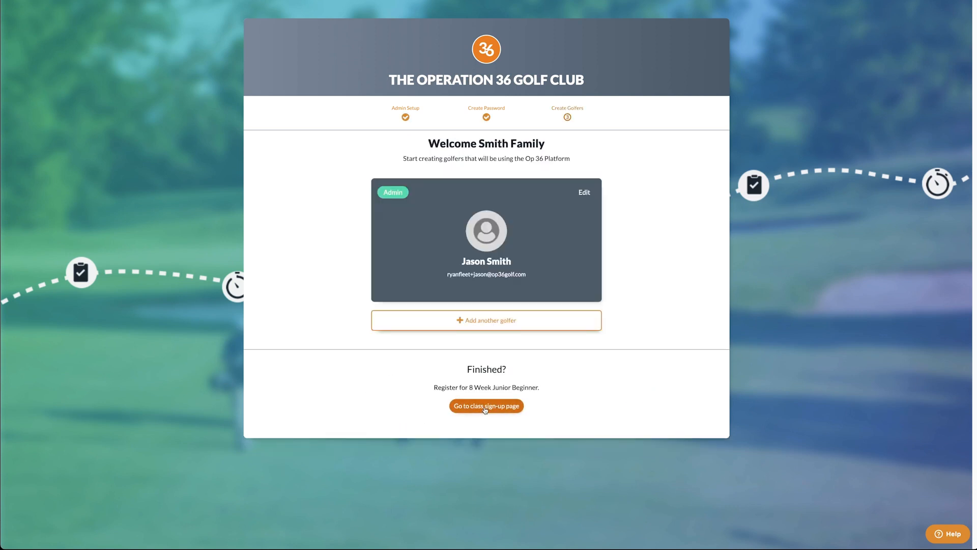
{"action": "left_click", "coordinate": [486, 407]}
{"action": "left_click", "coordinate": [211, 161]}
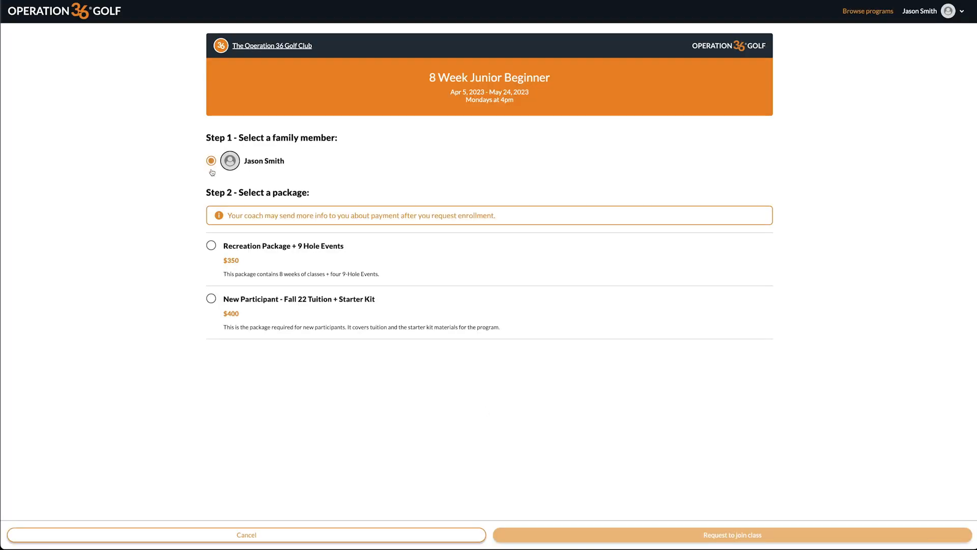
{"action": "left_click", "coordinate": [210, 298]}
{"action": "left_click", "coordinate": [768, 537]}
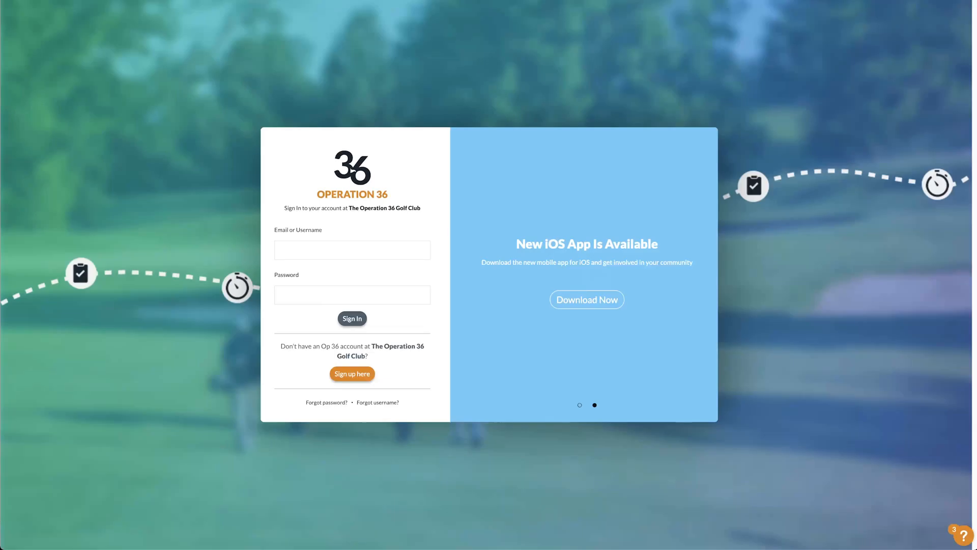
- Sign in with the family account's e-mail and request the second member's enrollment on the New Participant package
{"action": "key", "text": "Tab"}
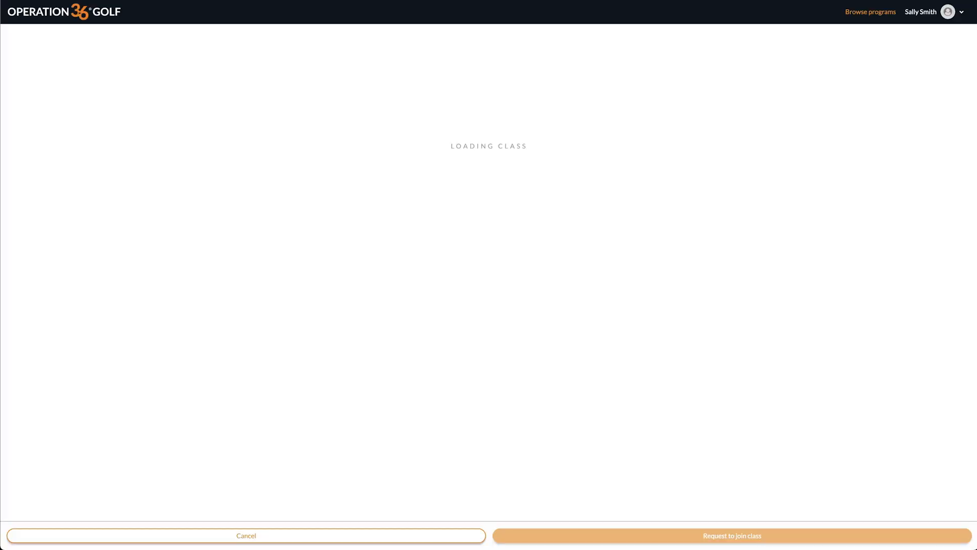
{"action": "left_click", "coordinate": [210, 161]}
{"action": "left_click", "coordinate": [211, 299]}
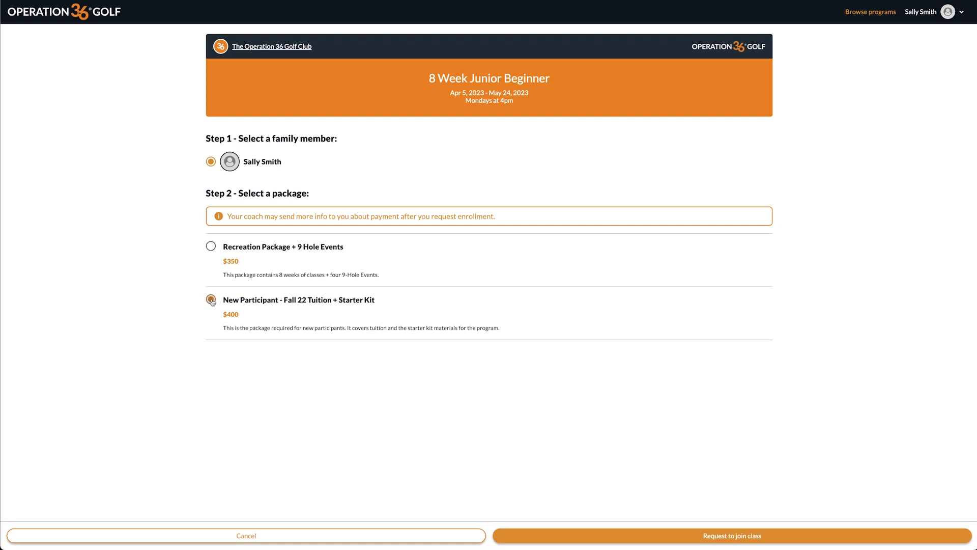
{"action": "left_click", "coordinate": [723, 534]}
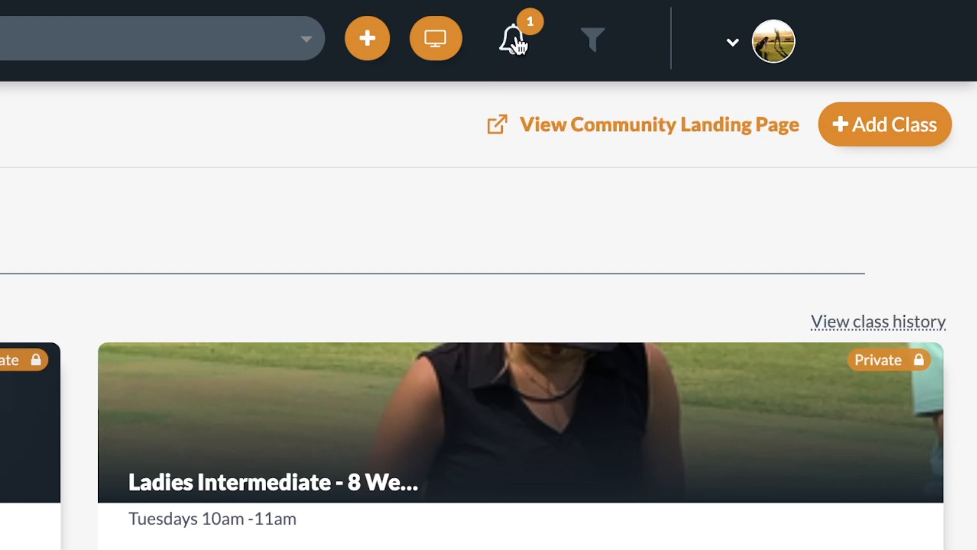
- Check the new enrollment notifications from the bell
{"action": "left_click", "coordinate": [516, 43]}
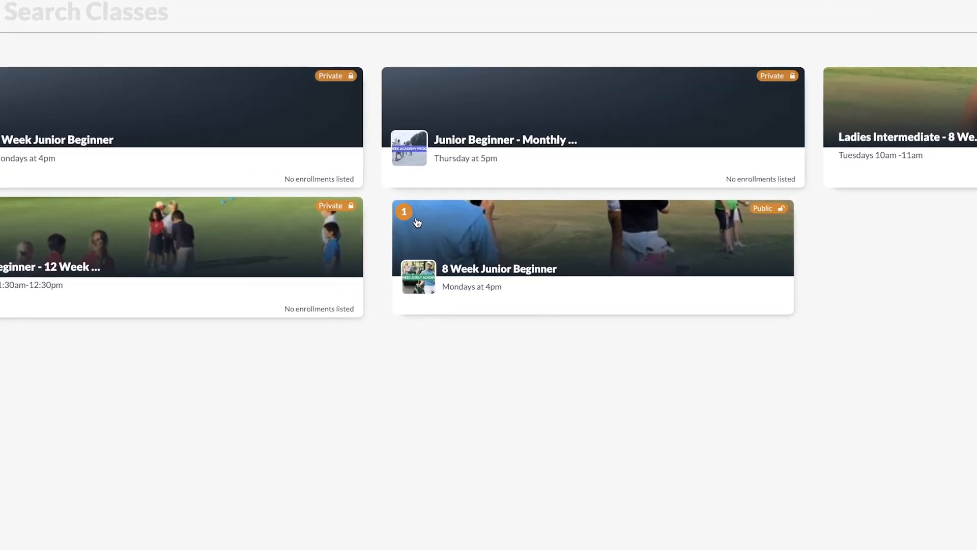
- Approve the pending golfer in 8 Week Junior Beginner, leave the New Participant package unchanged, and view the roster summary
{"action": "left_click", "coordinate": [417, 223]}
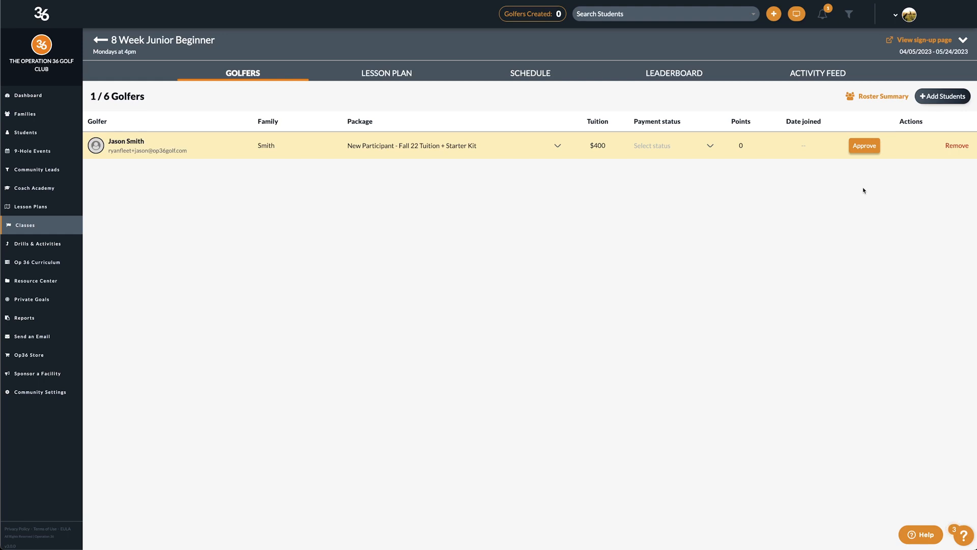
{"action": "left_click", "coordinate": [865, 145]}
{"action": "left_click", "coordinate": [692, 146]}
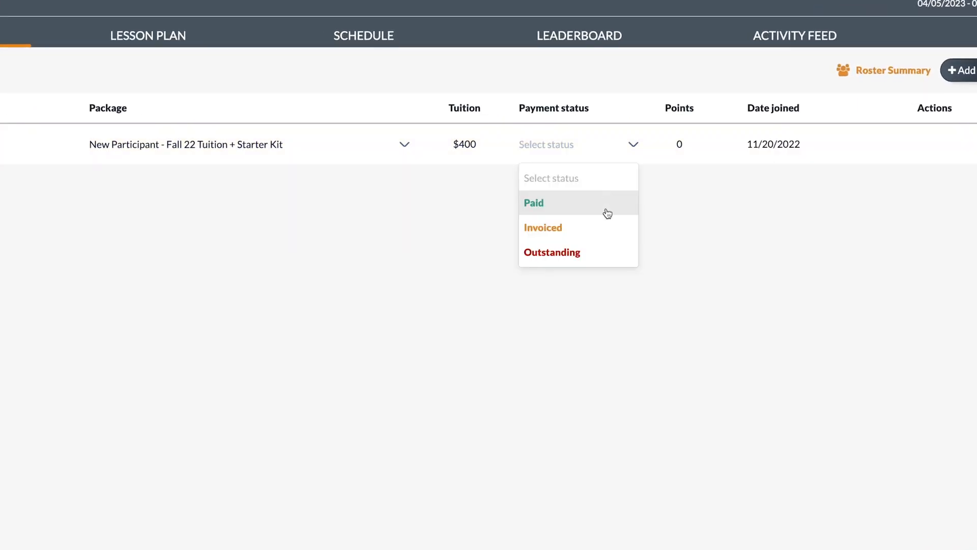
{"action": "left_click", "coordinate": [405, 144]}
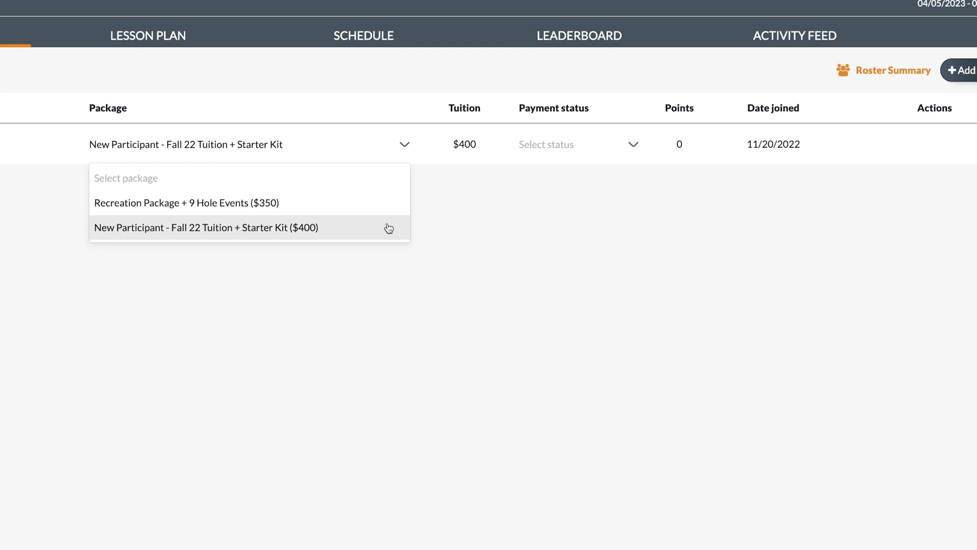
{"action": "left_click", "coordinate": [451, 229]}
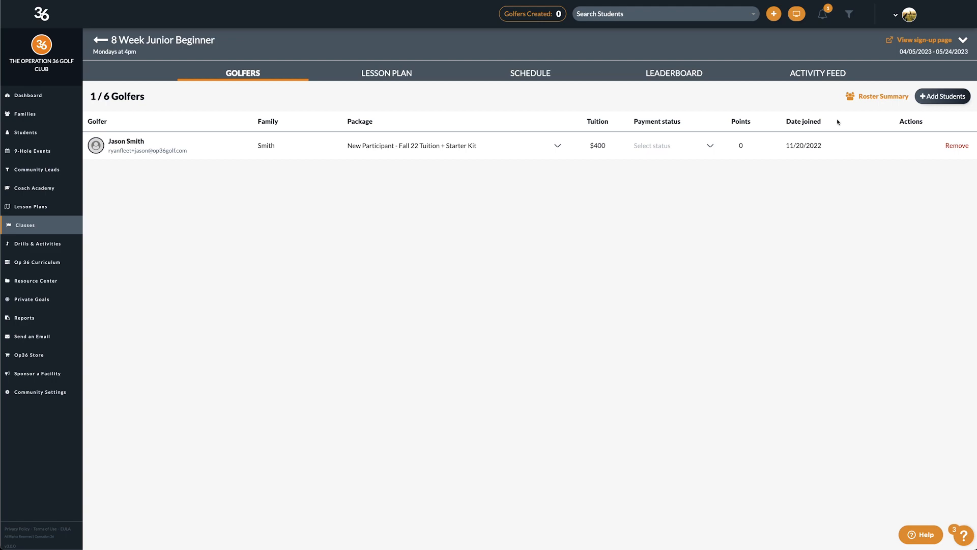
{"action": "left_click", "coordinate": [867, 97]}
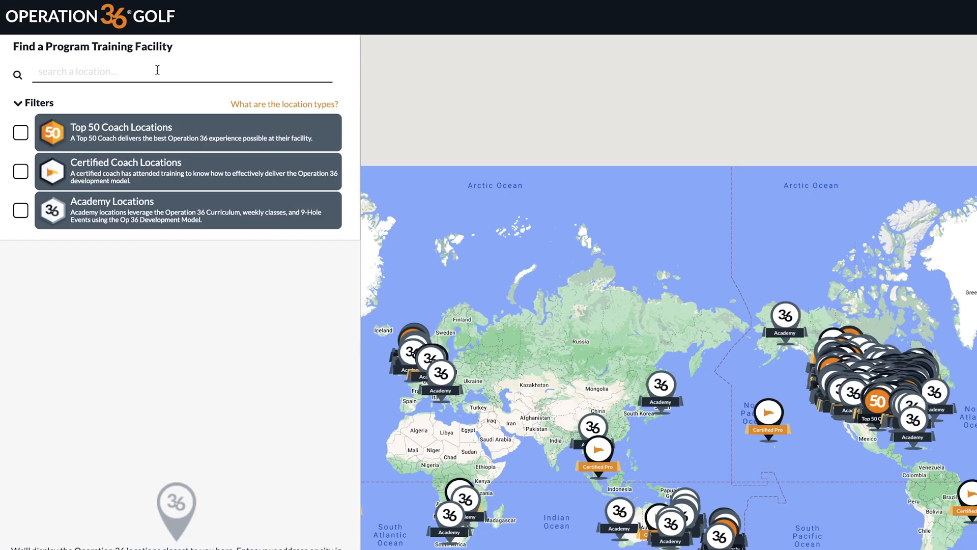
- Search Raleigh, NC on the facility map and copy the landing page address
{"action": "type", "text": "Raleigh, NC"}
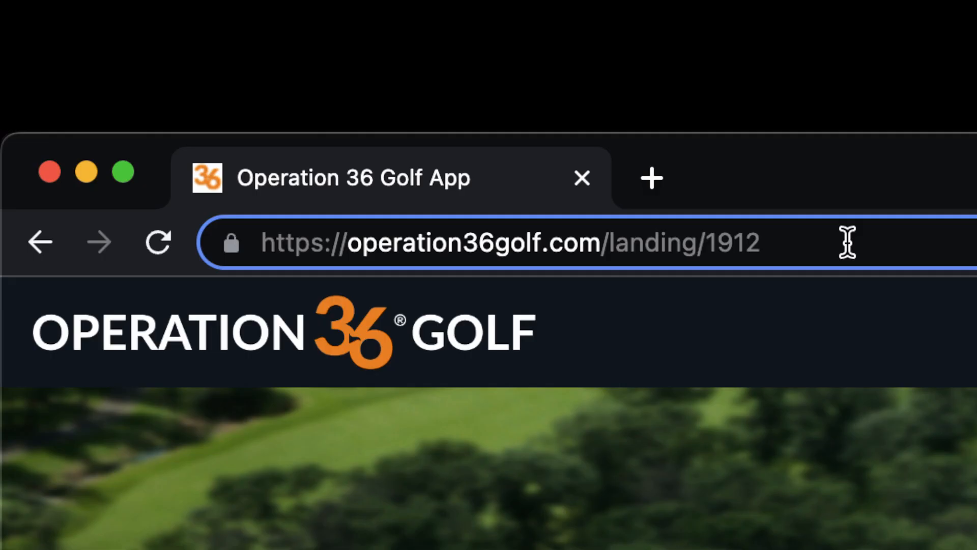
{"action": "left_click_drag", "start_coordinate": [847, 240], "coordinate": [246, 229]}
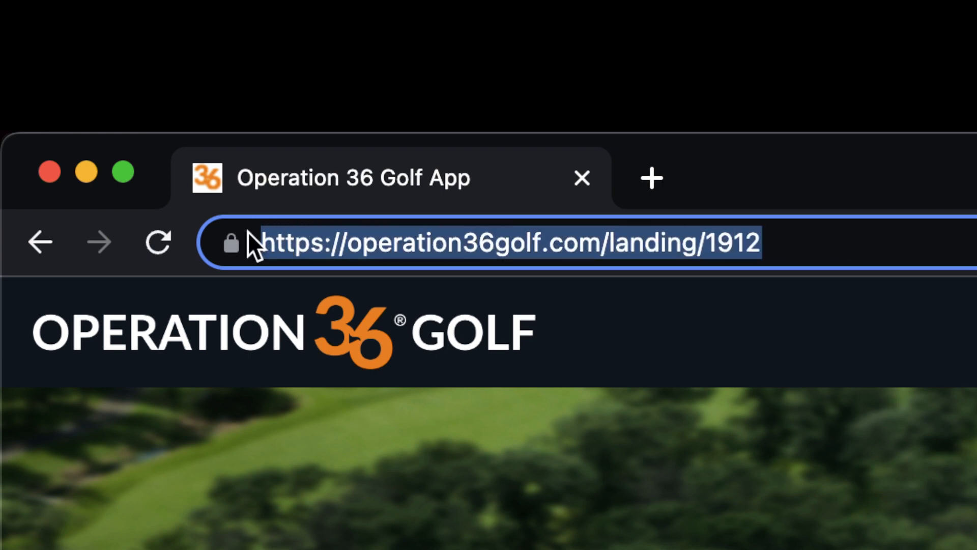
{"action": "right_click", "coordinate": [345, 237]}
{"action": "left_click", "coordinate": [432, 482]}
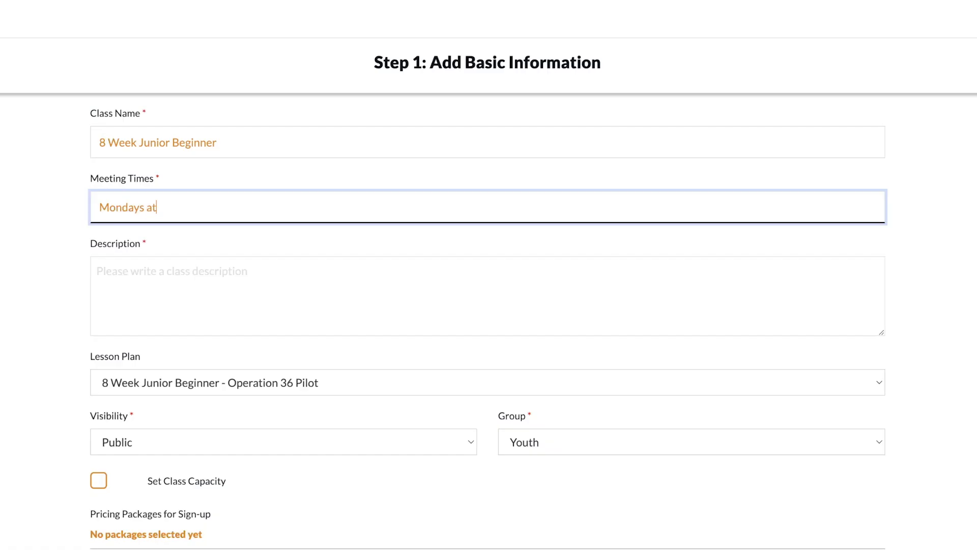
- Enter 4pm, paste the class description, and limit the class capacity to 6 golfers
{"action": "type", "text": "4pm"}
{"action": "left_click", "coordinate": [112, 265]}
{"action": "key", "text": "ctrl+v"}
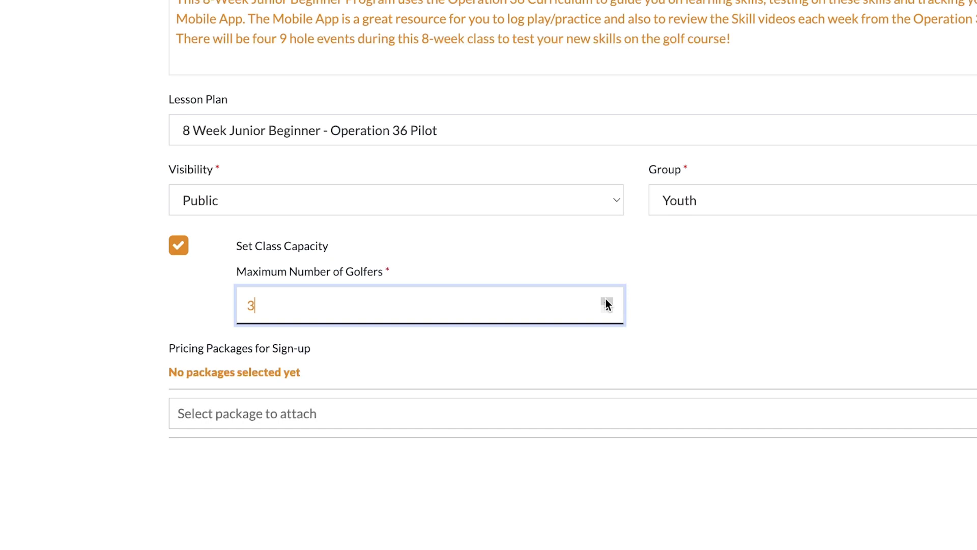
{"action": "left_click", "coordinate": [461, 531]}
{"action": "left_click", "coordinate": [462, 530]}
{"action": "left_click", "coordinate": [462, 531]}
{"action": "left_click", "coordinate": [878, 241]}
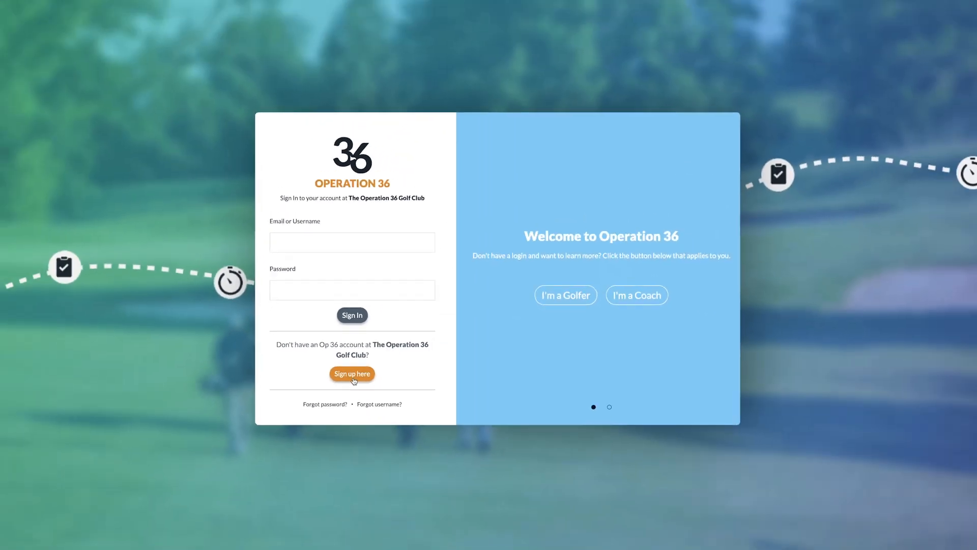
- Approve the golfer in 8 Week Junior Beginner and review their package and payment status choices
{"action": "left_click", "coordinate": [353, 374]}
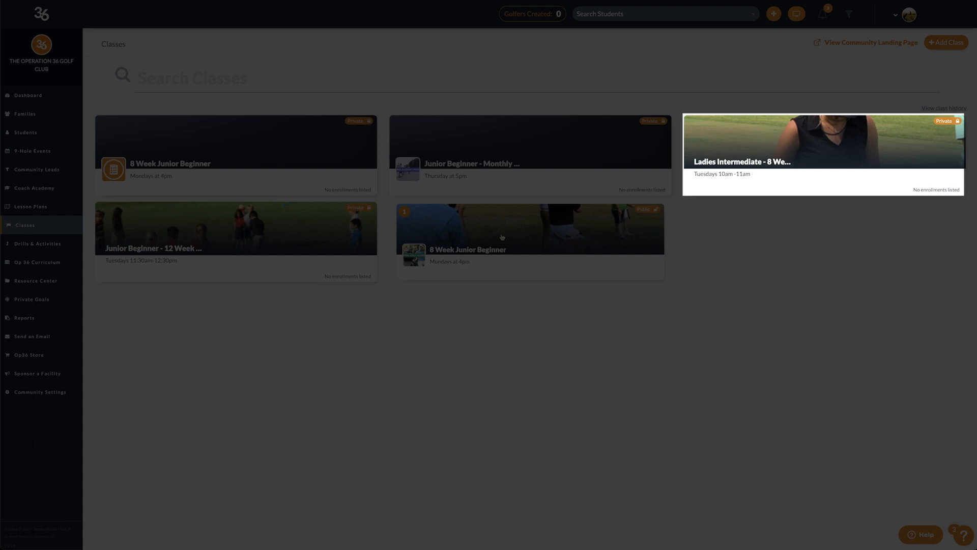
{"action": "left_click", "coordinate": [502, 237]}
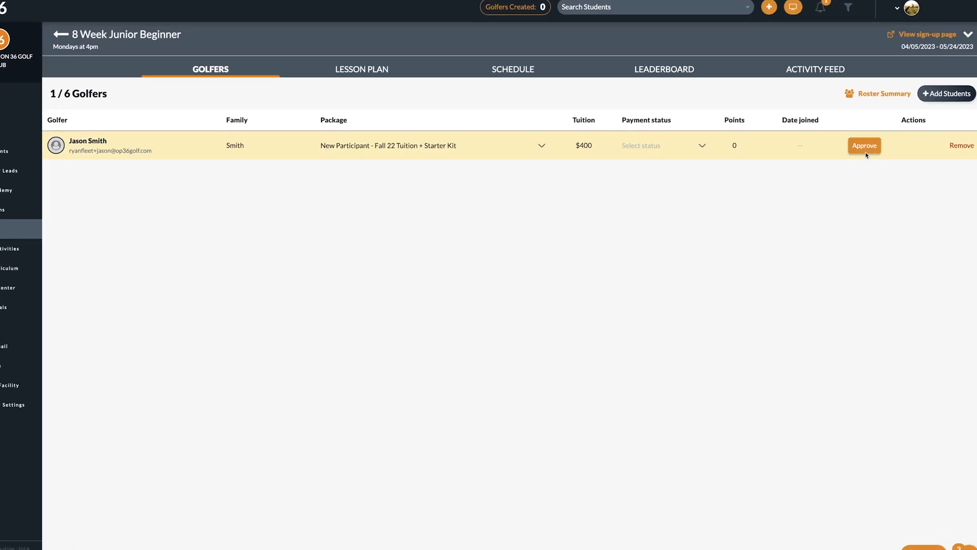
{"action": "left_click", "coordinate": [866, 146]}
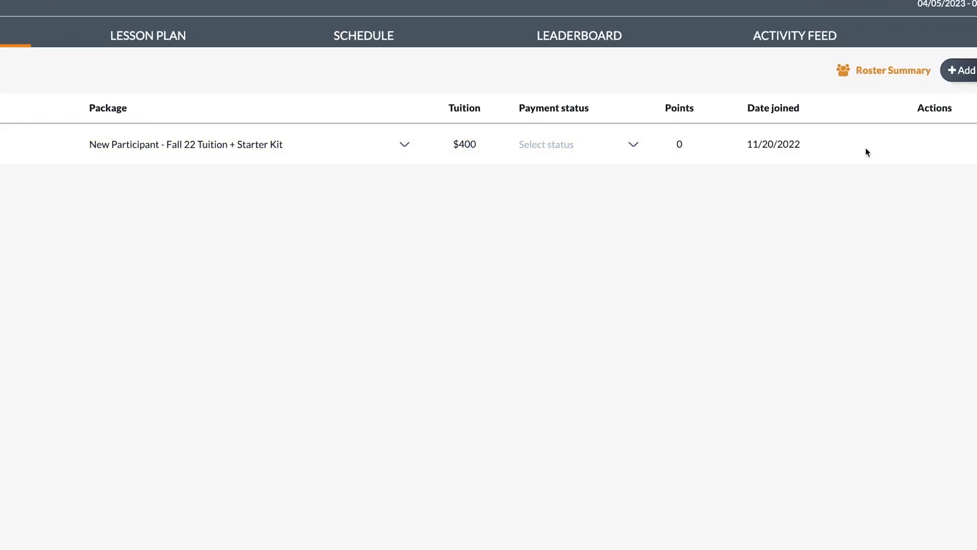
{"action": "left_click", "coordinate": [399, 145]}
{"action": "left_click", "coordinate": [608, 158]}
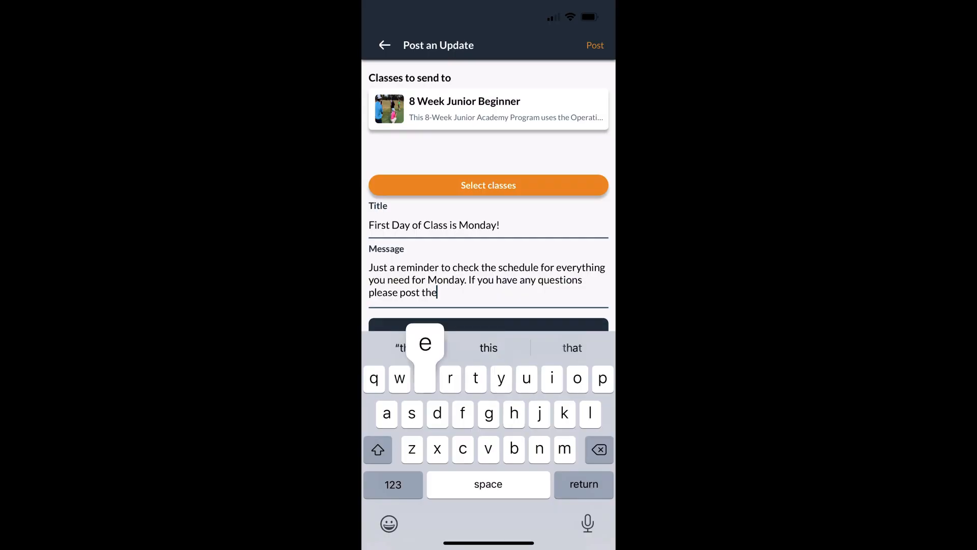
- End the update message with 'm on this thread.' and attach the cropped junior golfers photo
{"action": "type", "text": "m on "}
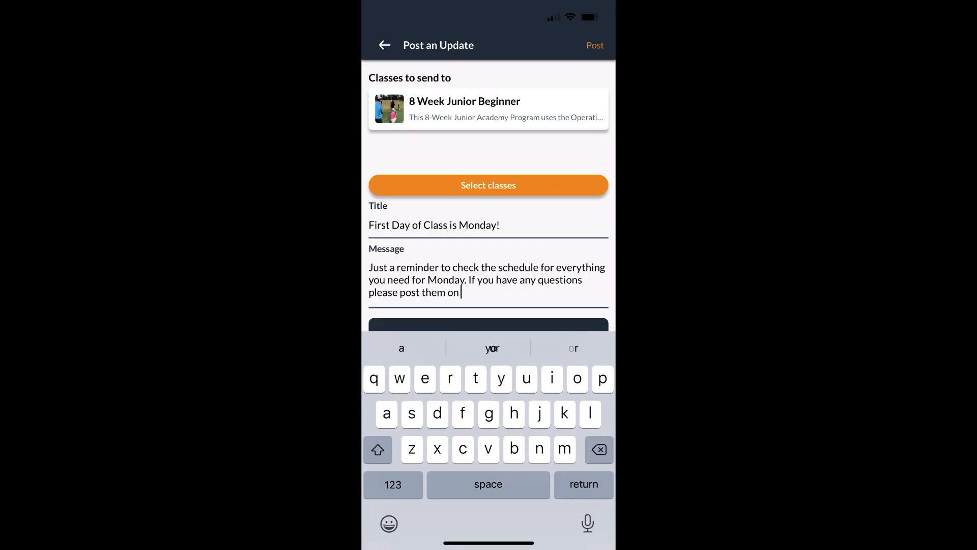
{"action": "type", "text": "this thr"}
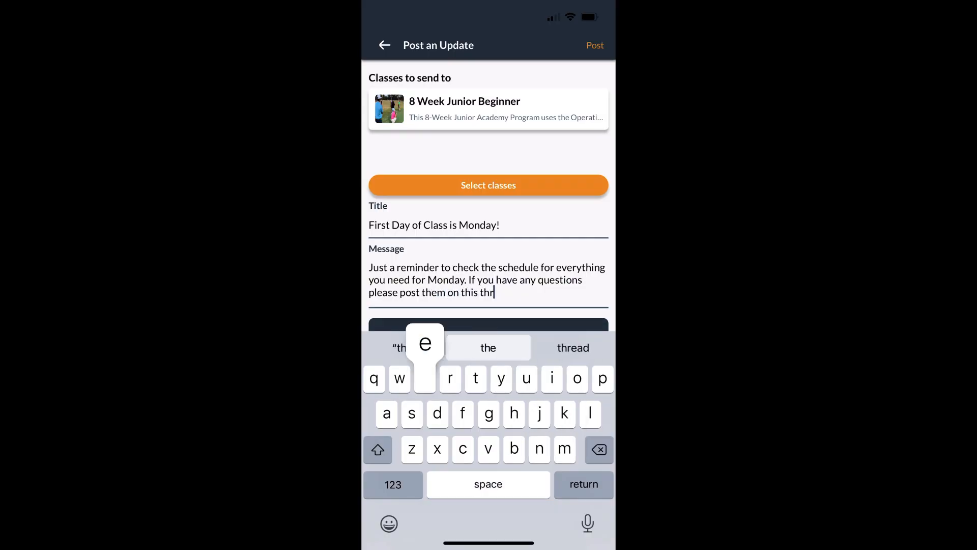
{"action": "type", "text": "ead."}
{"action": "scroll", "coordinate": [488, 204], "scroll_direction": "down", "scroll_amount": 5}
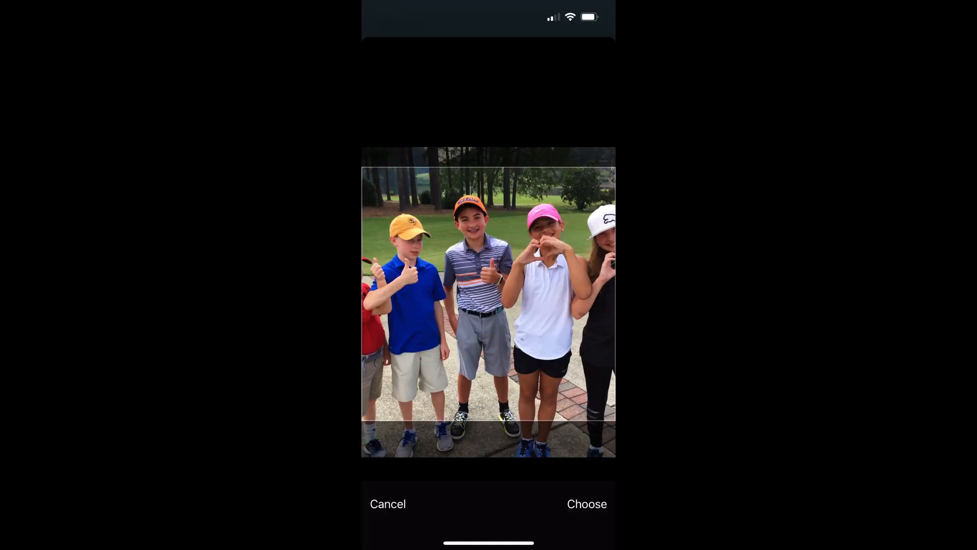
{"action": "left_click", "coordinate": [587, 504]}
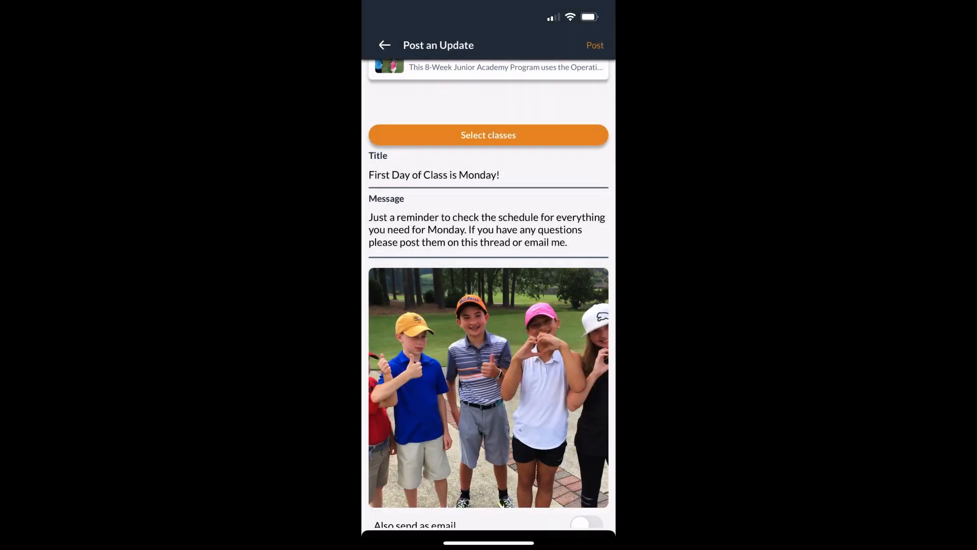